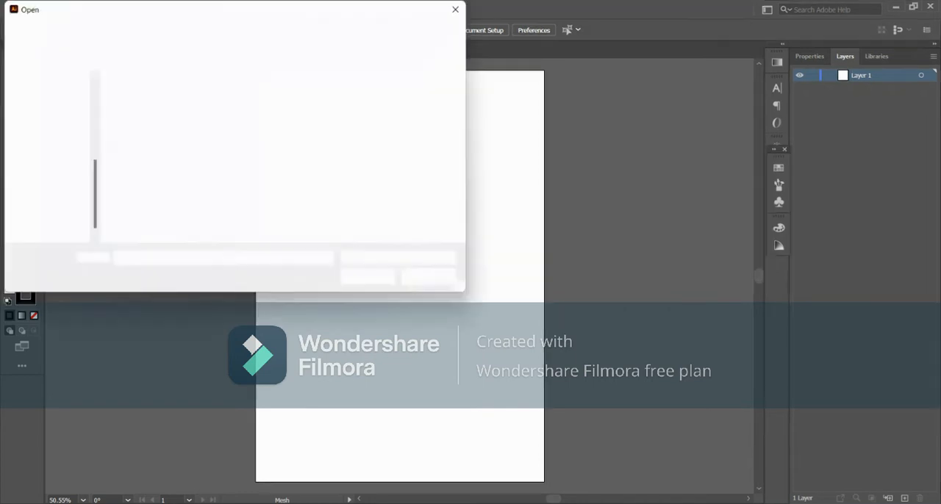
- Open the fogg bottle.jpg image
click(142, 205)
click(367, 277)
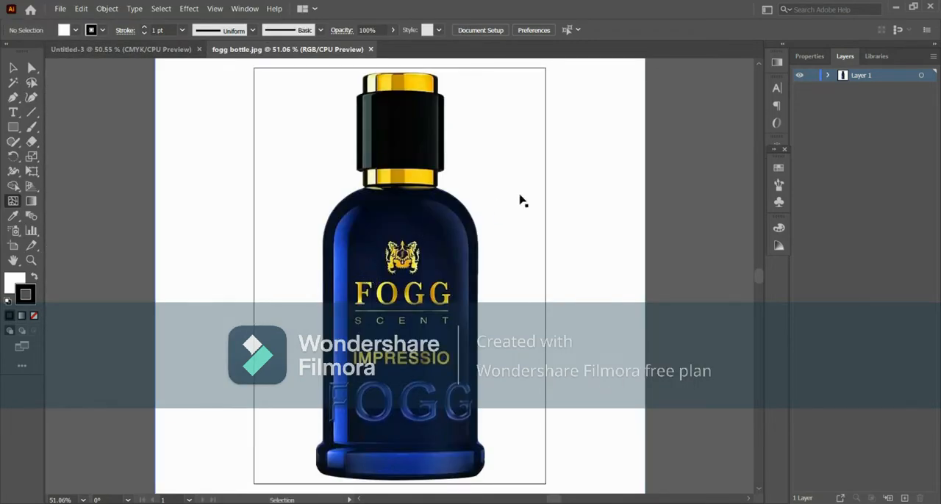
- Scale the bottle image down proportionally and reposition it so the bottle sits near the middle of the artboard
key(ctrl+minus)
key(ctrl+minus)
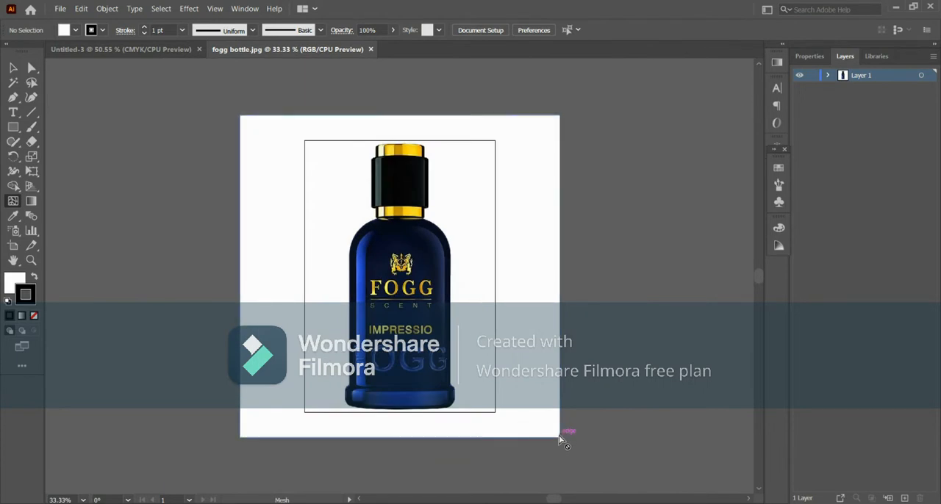
click(13, 69)
click(498, 316)
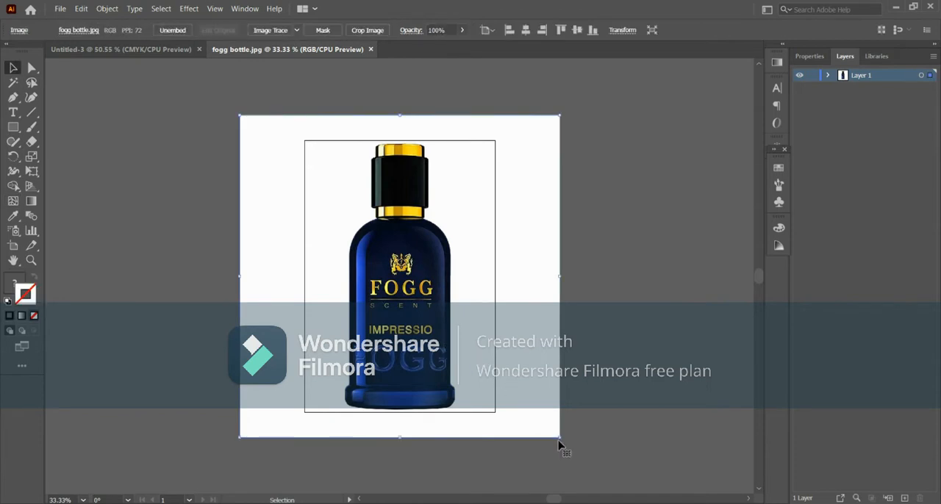
drag(561, 437, 457, 334)
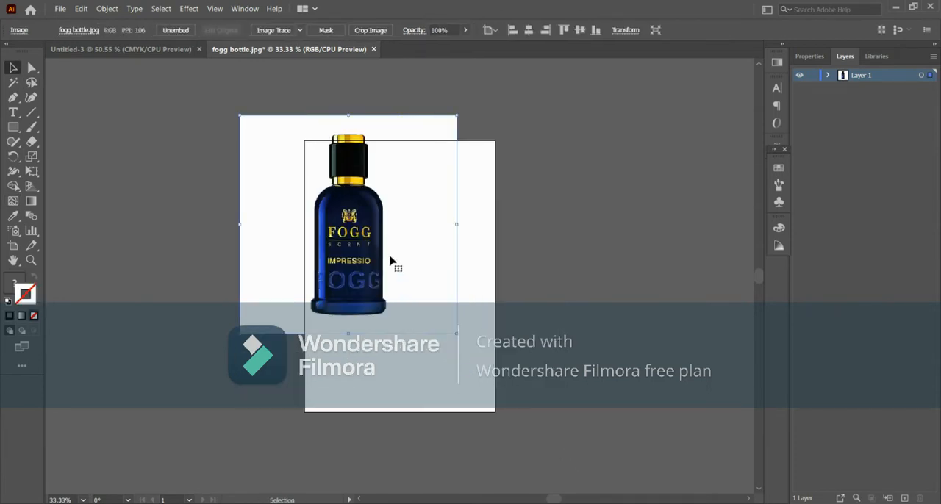
drag(382, 246, 437, 310)
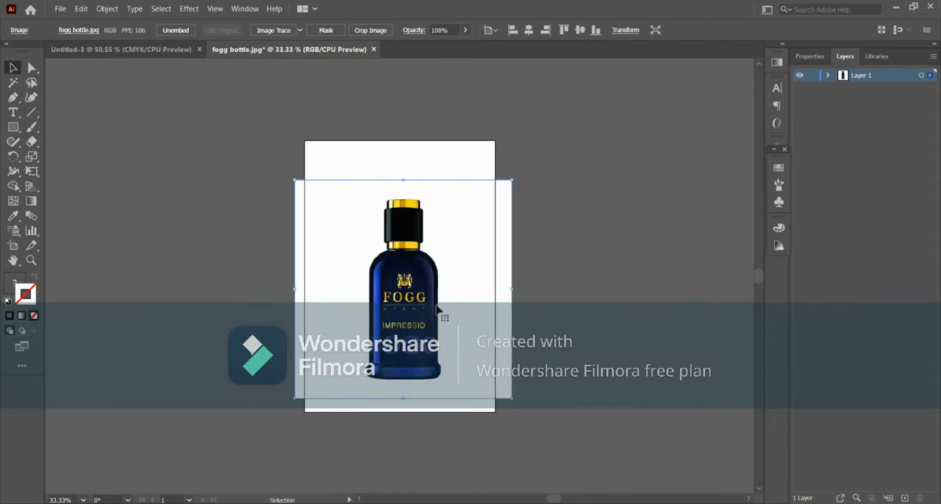
- Lock the layer holding the bottle image and add a new layer above it
click(562, 320)
key(ctrl+plus)
key(ctrl+plus)
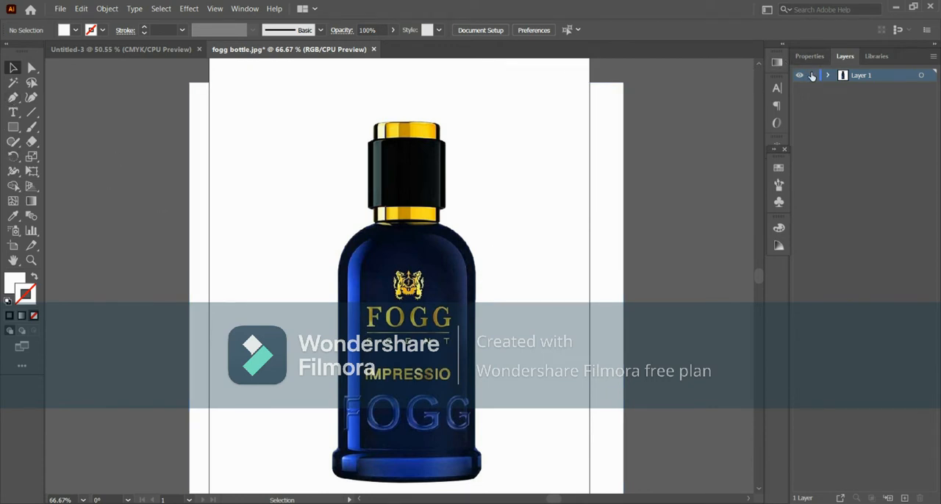
click(905, 498)
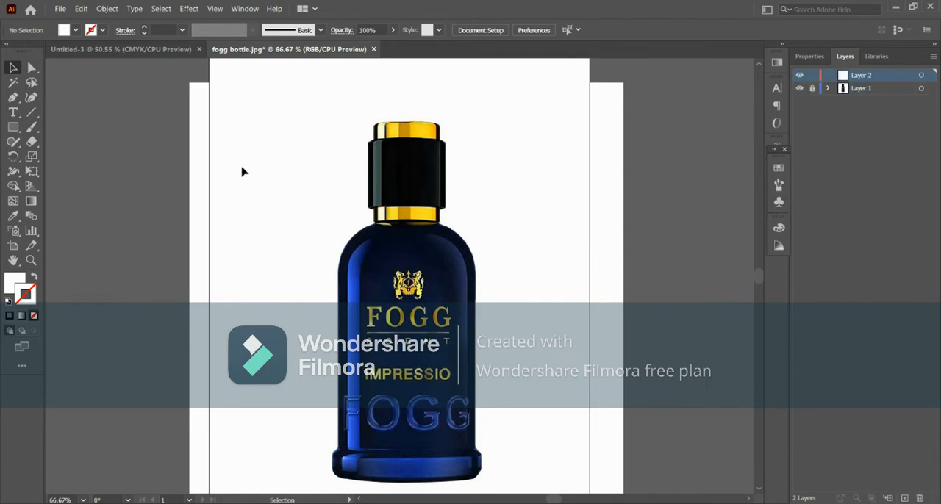
- Draw a rectangle enclosing the bottle's blue body and convert it to a gradient mesh with a mesh point at its centre
click(13, 128)
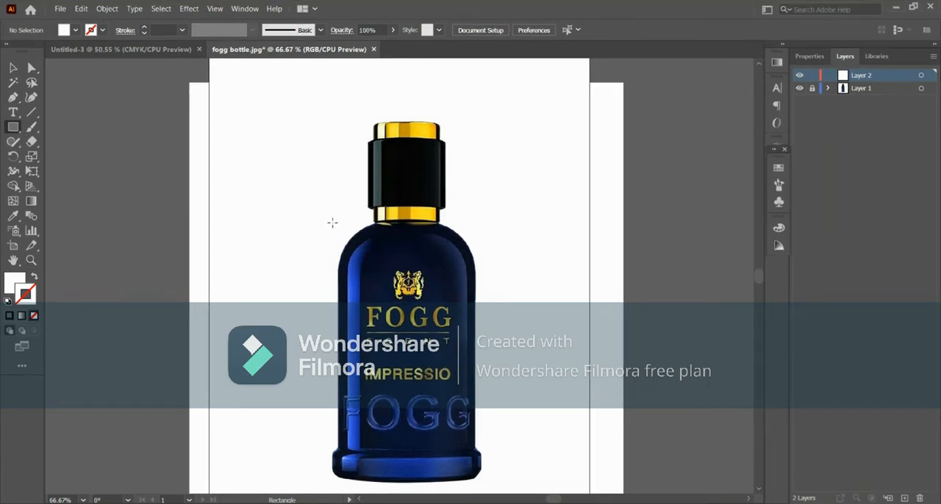
mouse_move(325, 222)
mouse_down()
mouse_move(364, 249)
mouse_move(470, 281)
mouse_move(484, 483)
mouse_up()
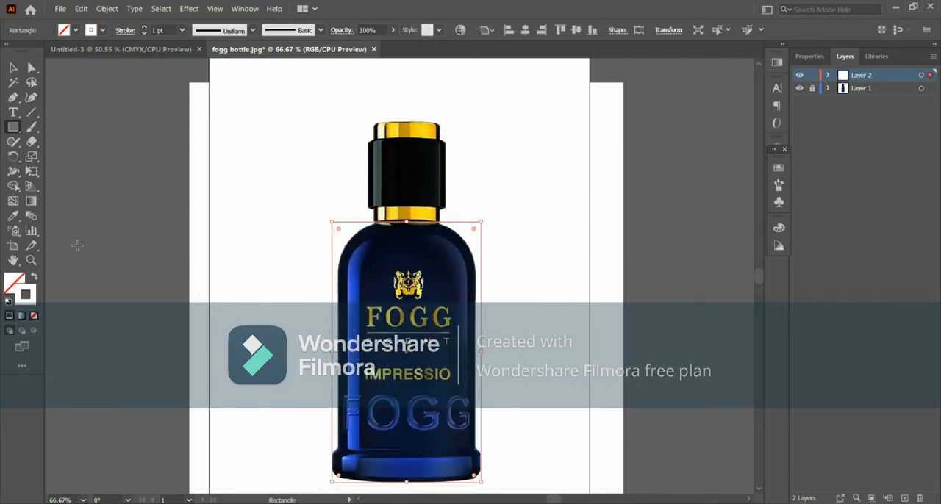
click(13, 200)
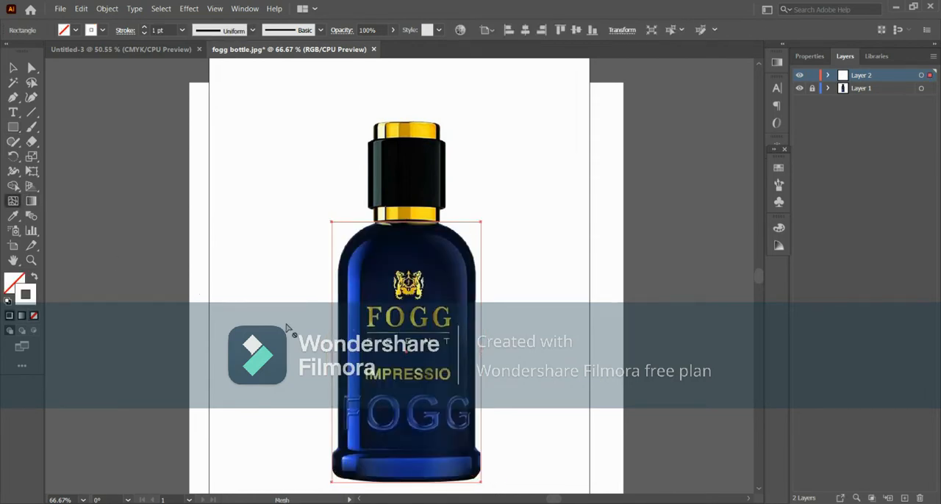
click(409, 355)
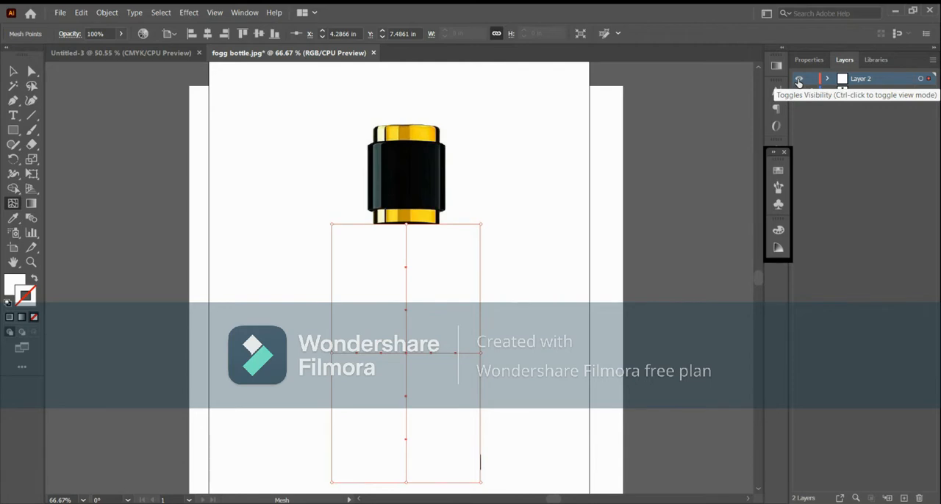
- Show Layer 2 in outline mode and fit the mesh's four corner points and their handles to the bottle body's contour
ctrl+click(798, 79)
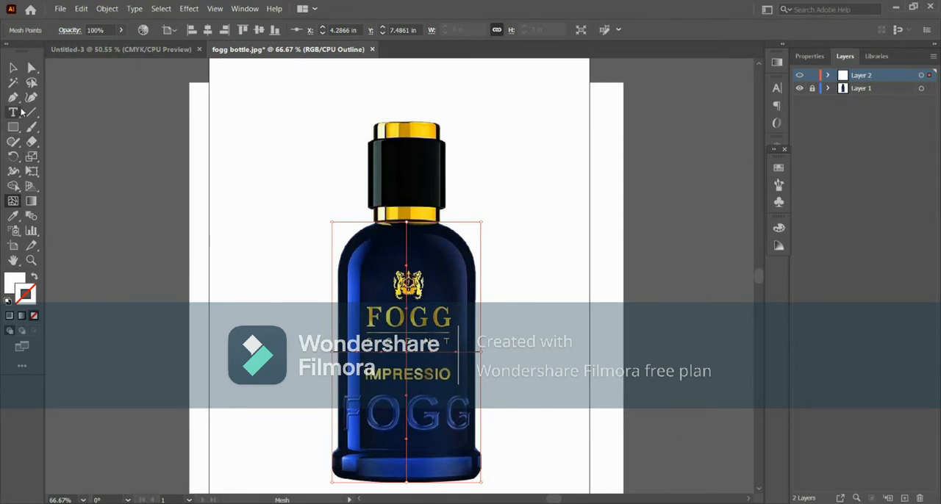
click(13, 67)
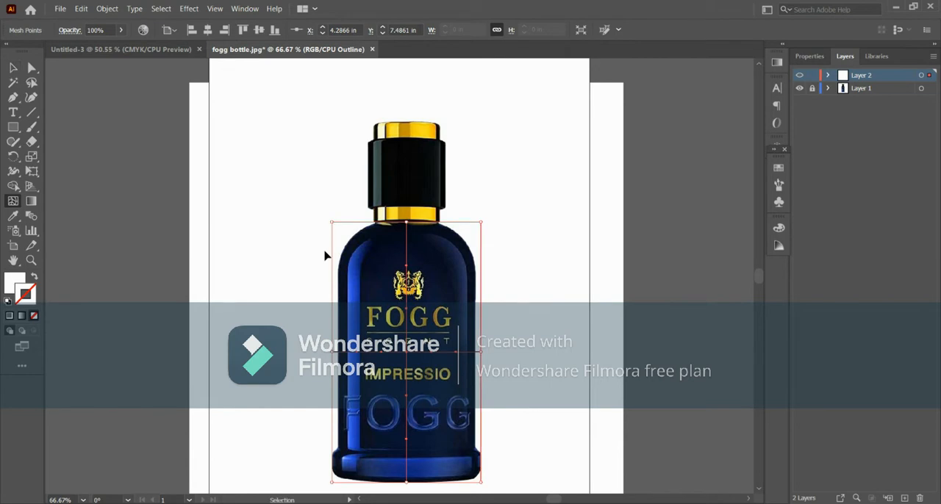
key(ctrl+plus)
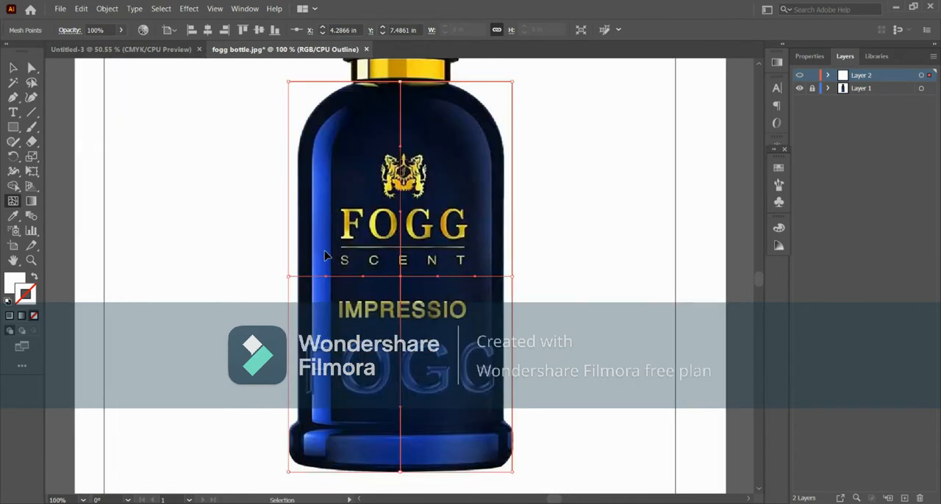
key(u)
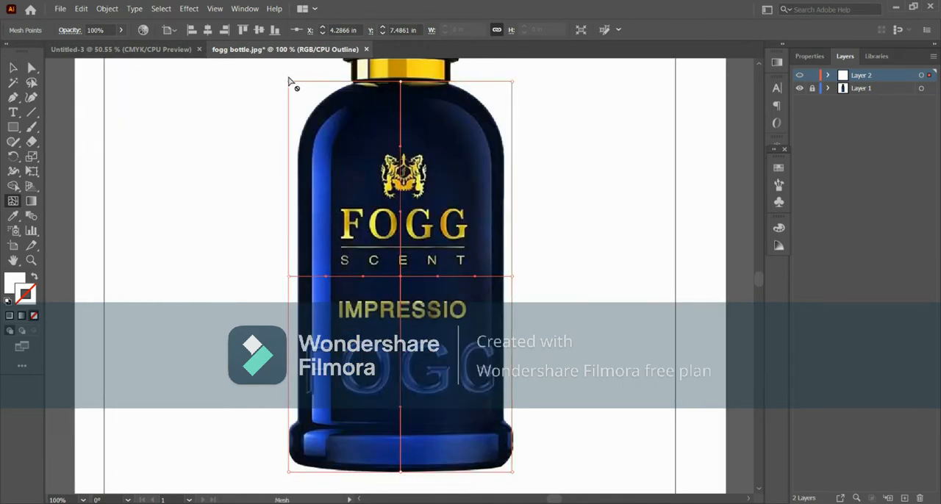
drag(288, 81, 305, 90)
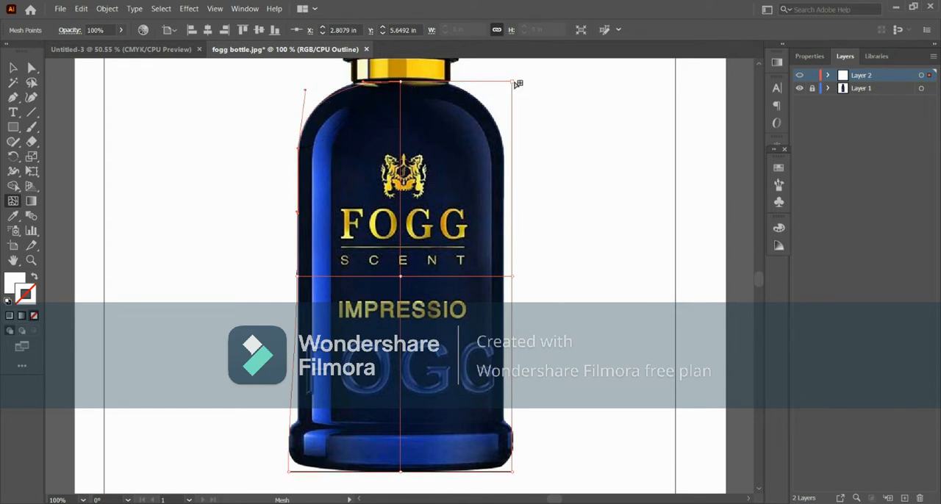
drag(515, 83, 505, 148)
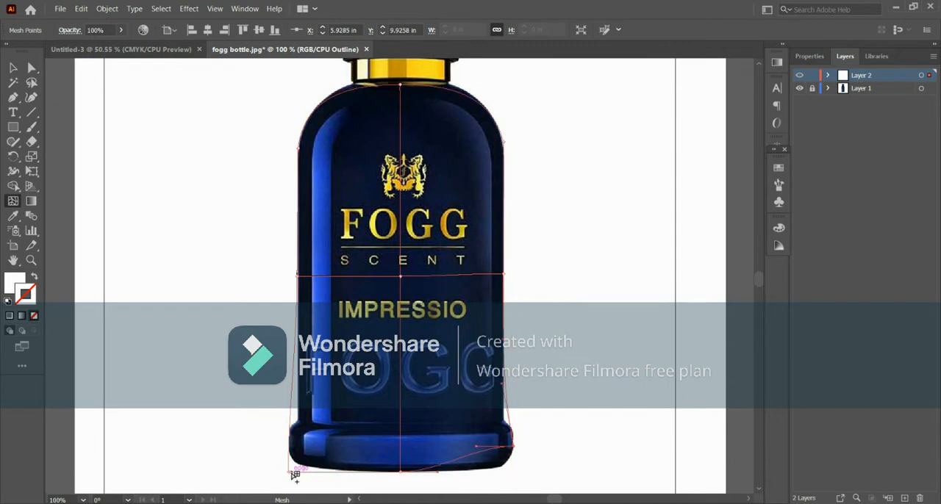
drag(289, 472, 292, 461)
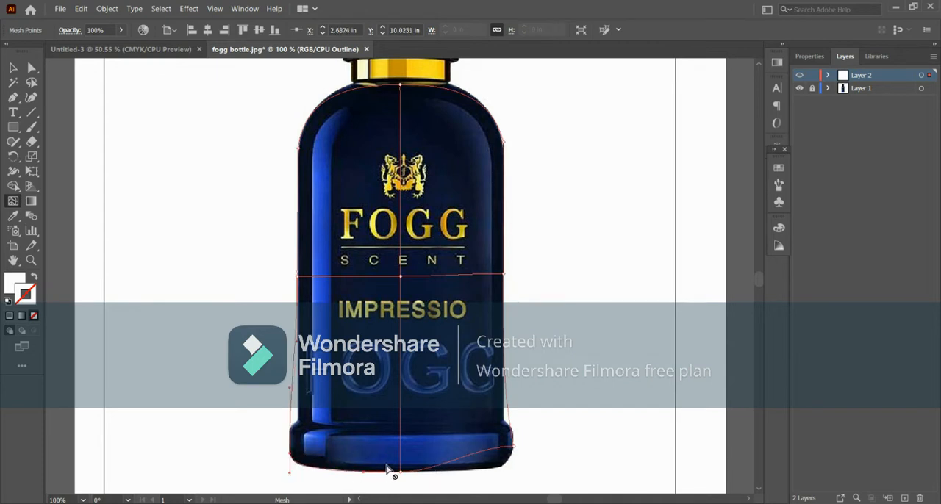
drag(519, 452, 507, 471)
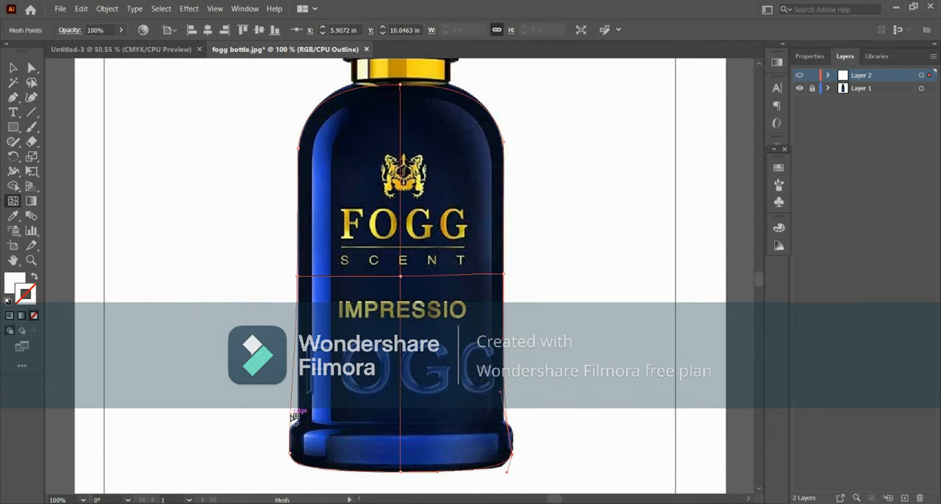
- Add two horizontal mesh lines across the bottle's base and align their edge points with the narrowing above the base
click(293, 418)
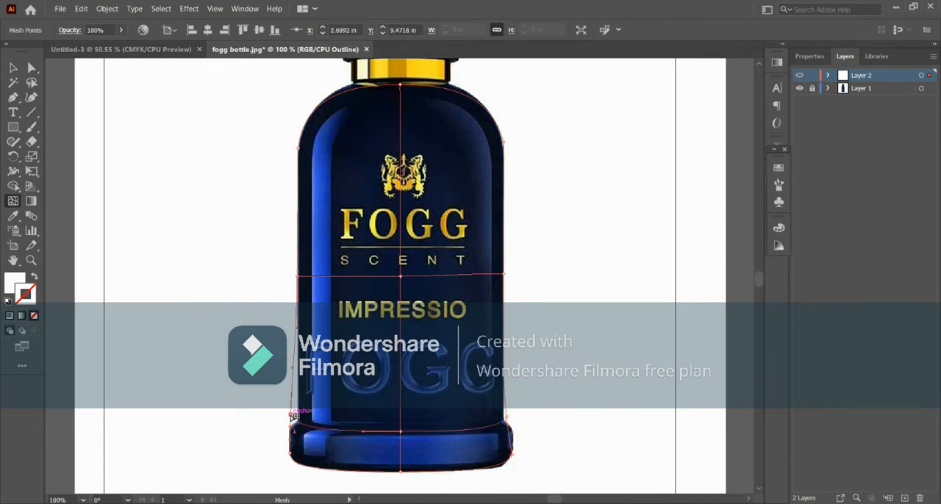
drag(292, 416, 298, 418)
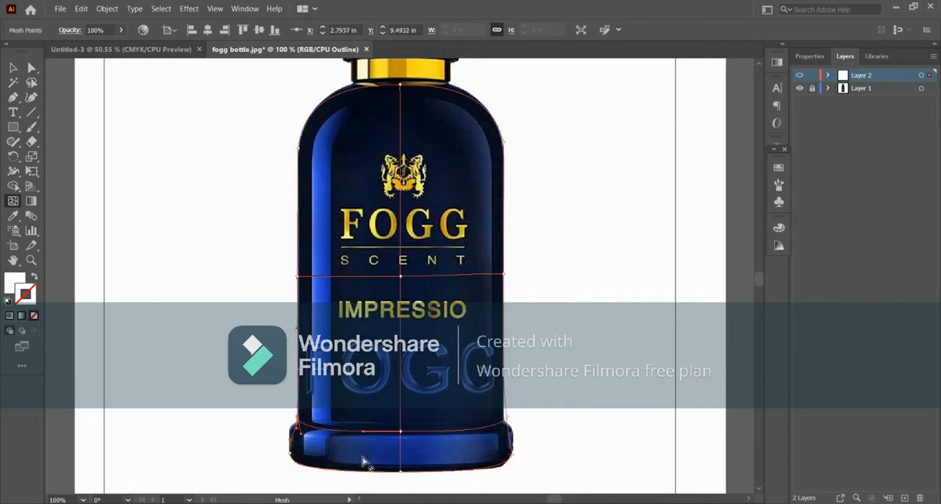
click(292, 443)
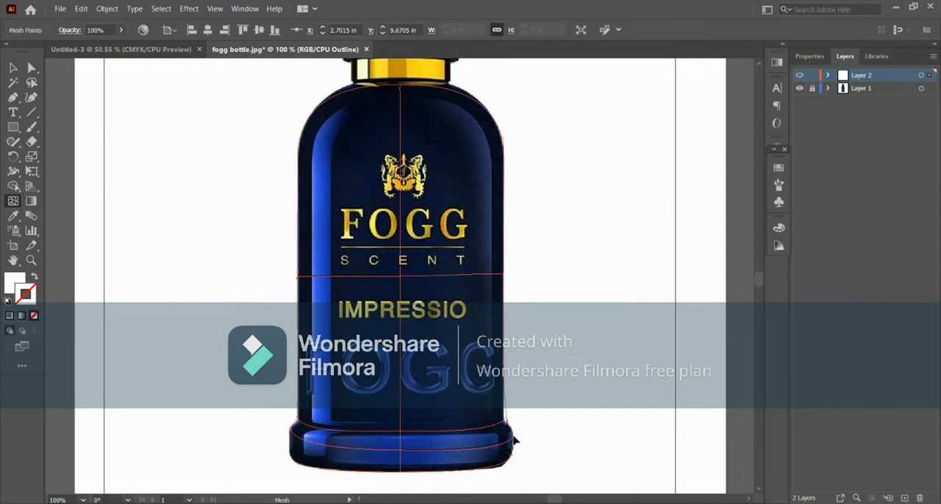
click(513, 441)
drag(508, 418, 505, 425)
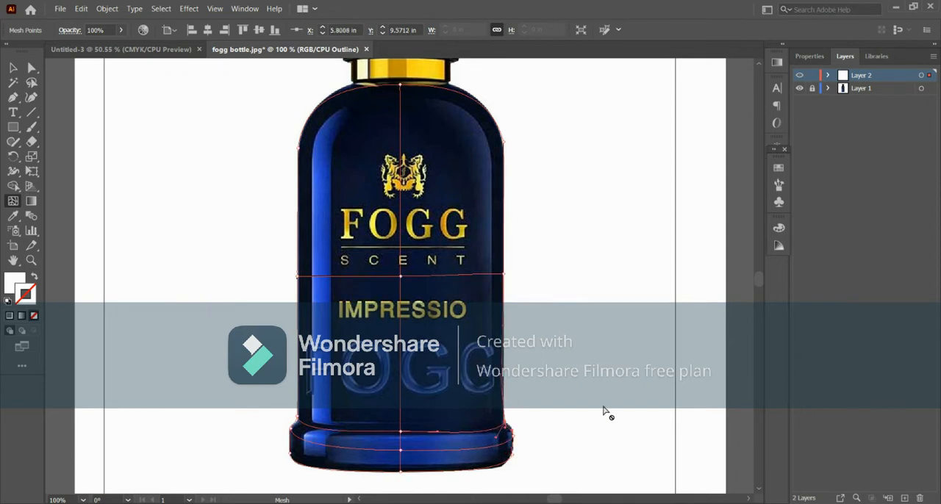
- Refine the mesh points and handles at the base's right end so the mesh edge follows its rounded contour
click(512, 459)
click(31, 261)
click(505, 462)
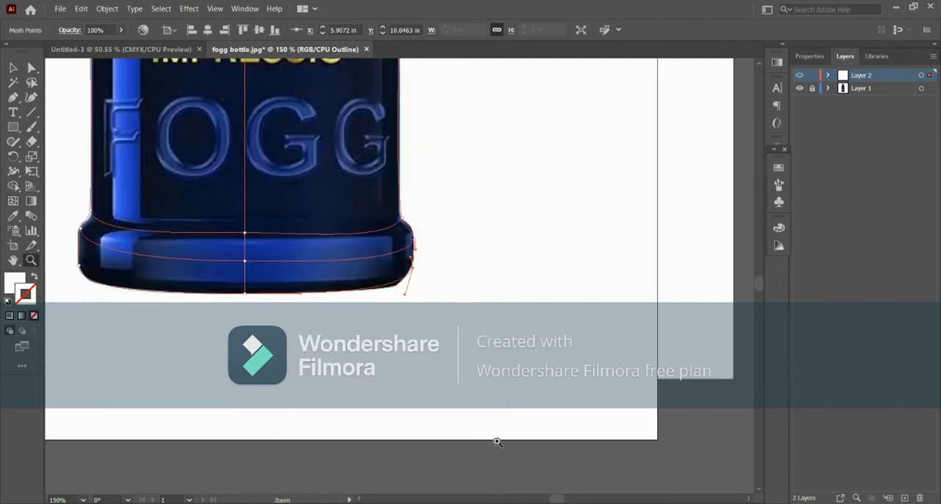
click(409, 271)
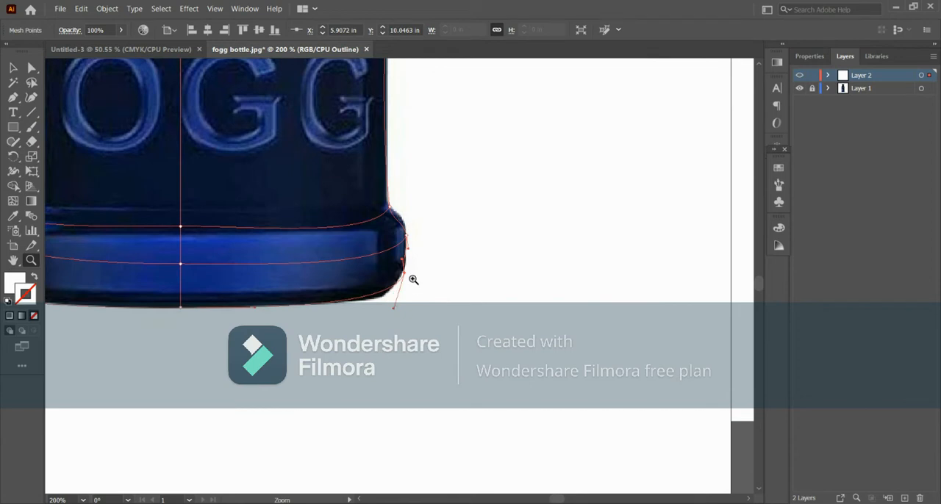
click(13, 68)
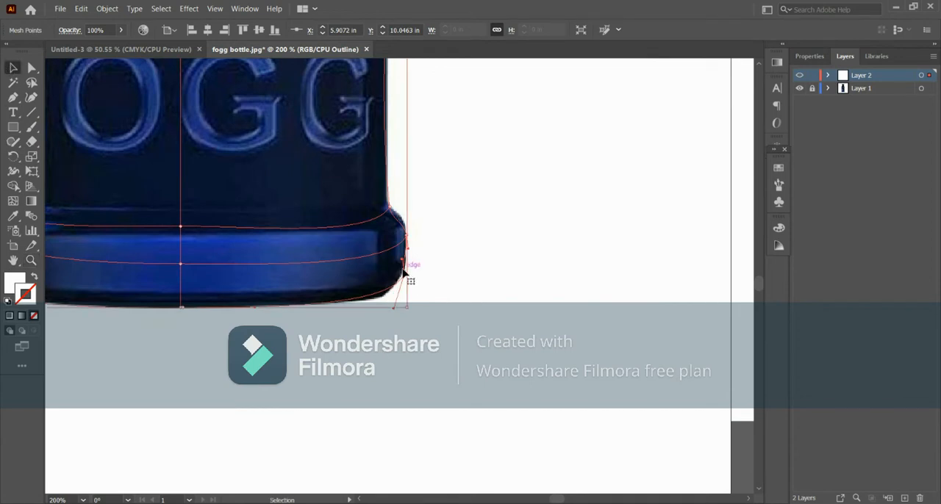
drag(405, 273, 404, 274)
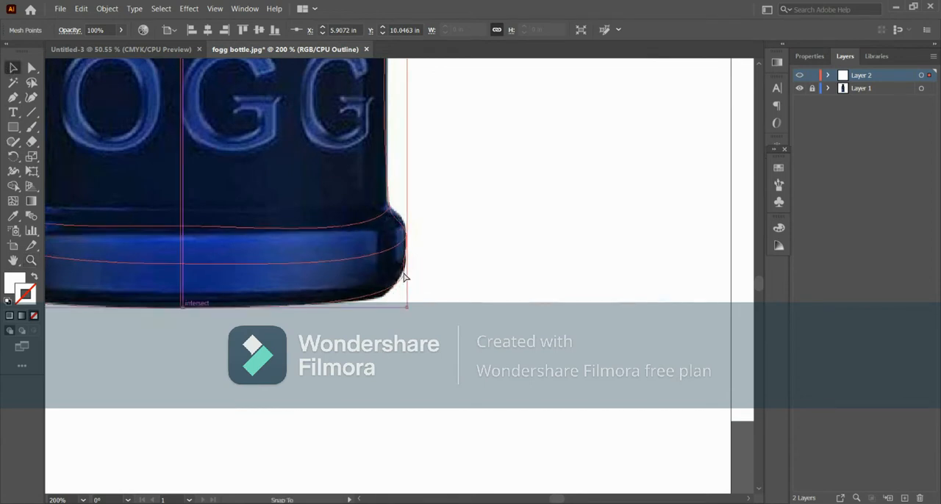
click(13, 200)
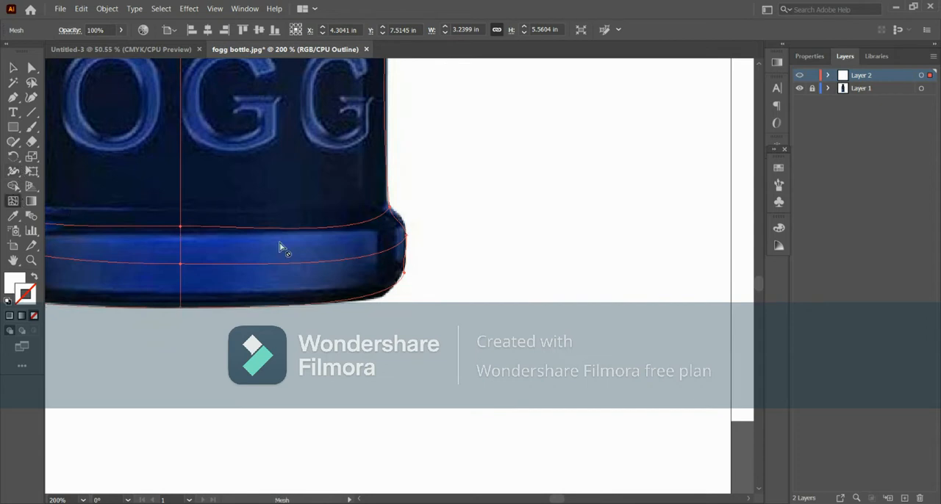
mouse_move(404, 273)
mouse_down()
mouse_move(395, 281)
mouse_move(405, 267)
mouse_up()
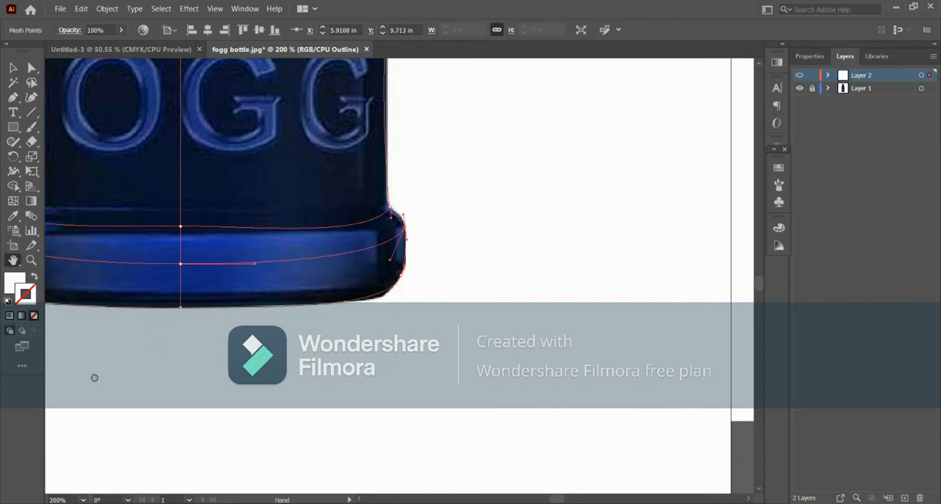
- Add two vertical mesh lines through the bottle body, one on each side of the centre line, and adjust the shoulder curve
drag(93, 378, 378, 422)
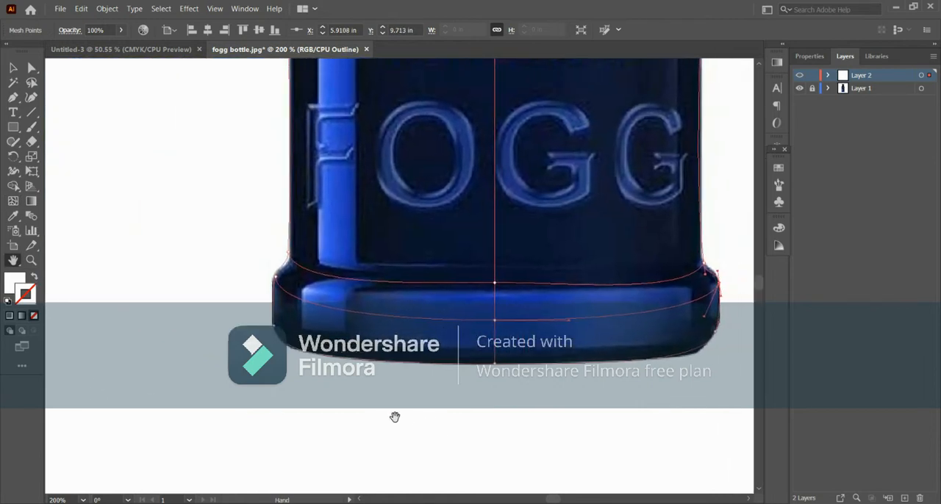
drag(663, 407, 653, 503)
drag(521, 207, 524, 361)
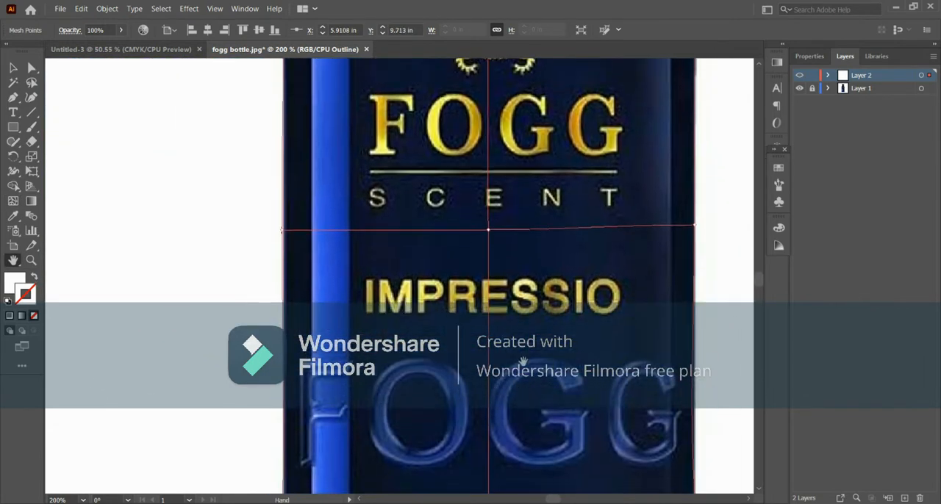
drag(518, 255, 516, 386)
drag(519, 213, 530, 333)
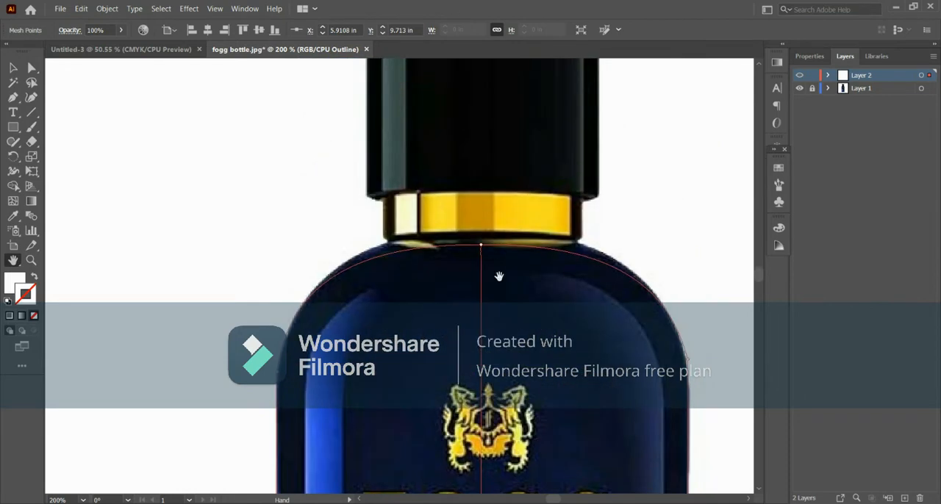
click(13, 200)
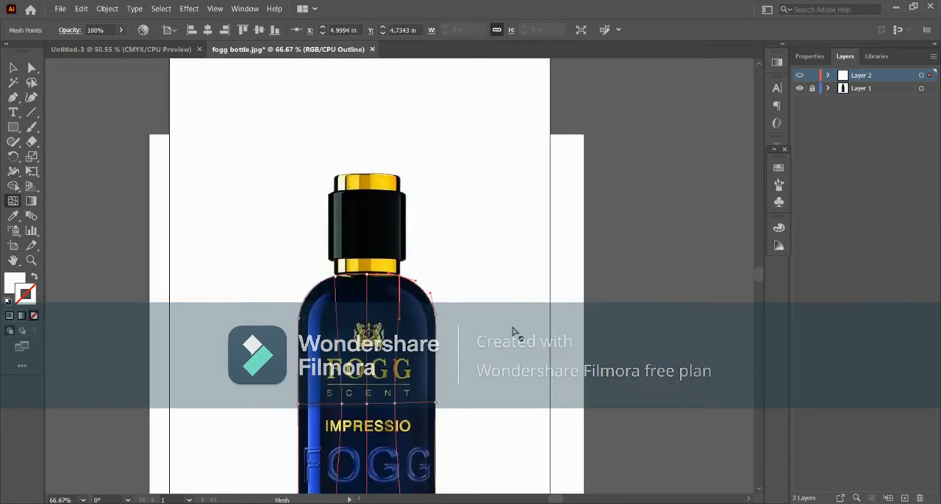
drag(757, 270, 758, 272)
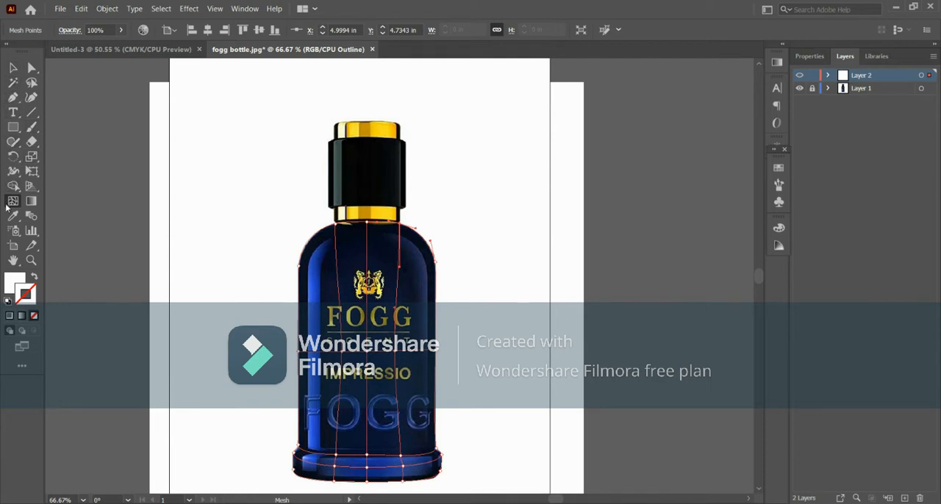
- Add horizontal mesh lines across the bottle body from the shoulders down to the base and adjust their points to curve with the shoulders
click(301, 272)
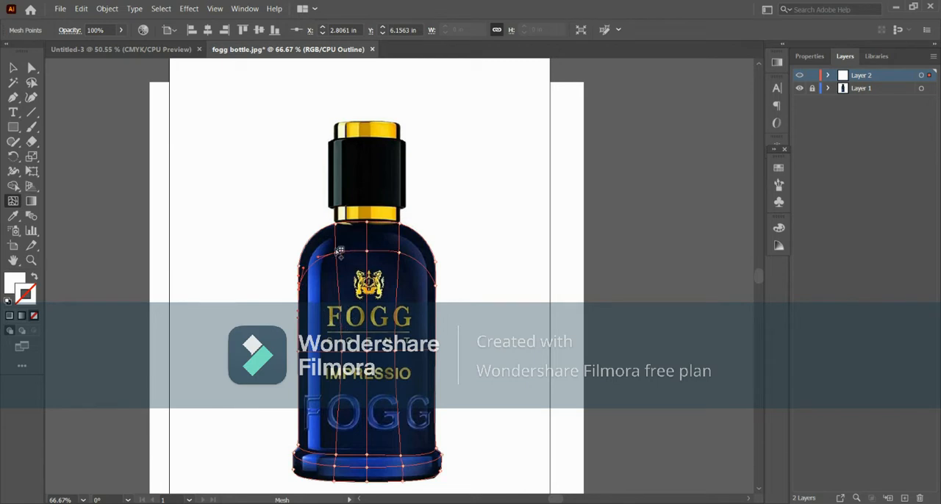
drag(336, 253, 335, 259)
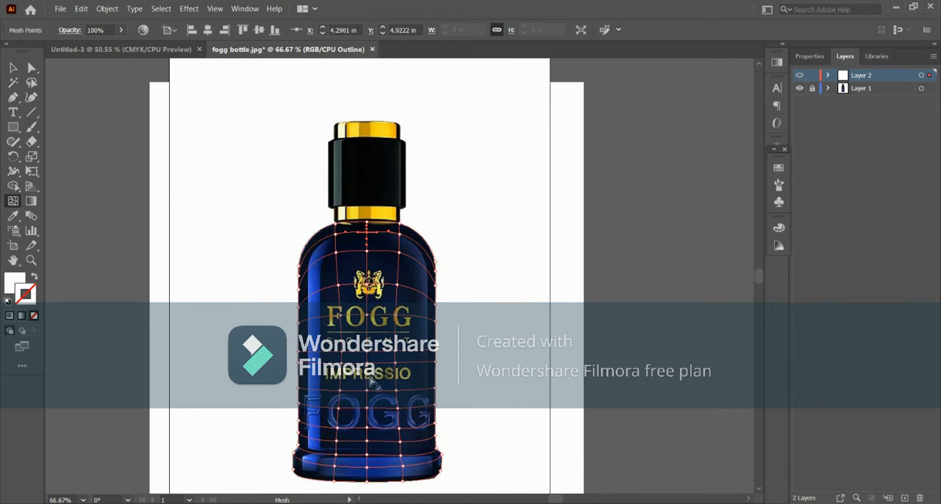
click(372, 271)
drag(372, 271, 372, 258)
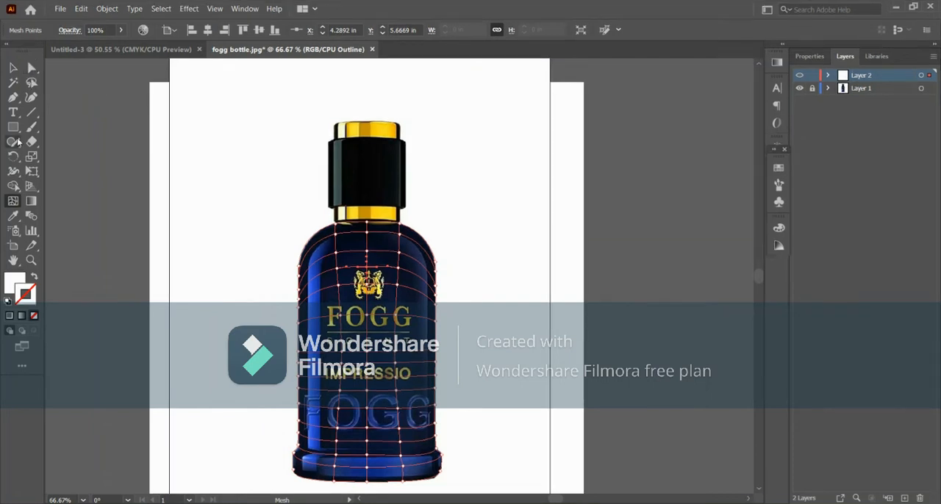
- Colour the mesh points along the bottle body's upper edge below the gold collar with dark tones sampled from the photo
click(31, 71)
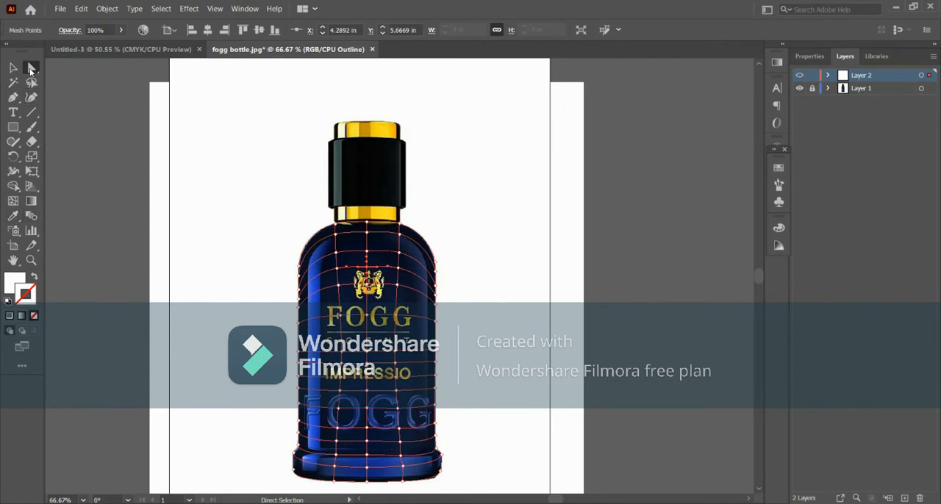
click(10, 220)
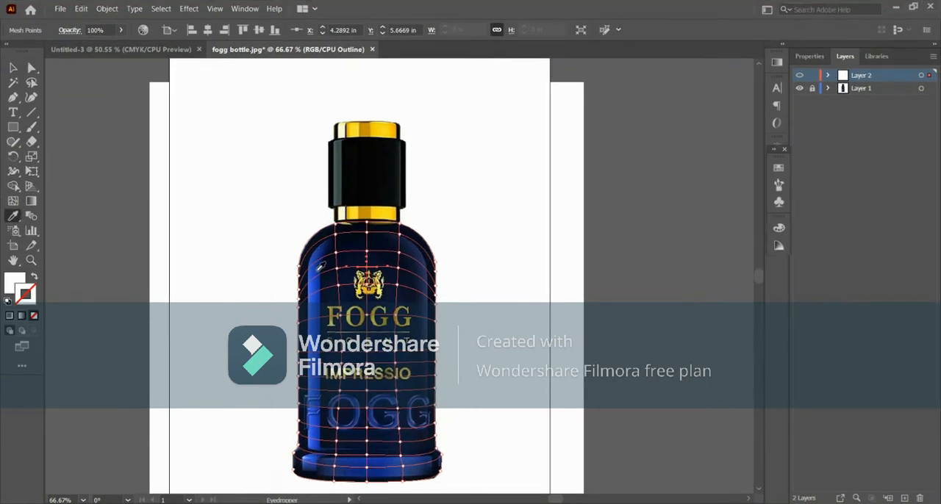
key(ctrl)
scroll(341, 257, up, 3)
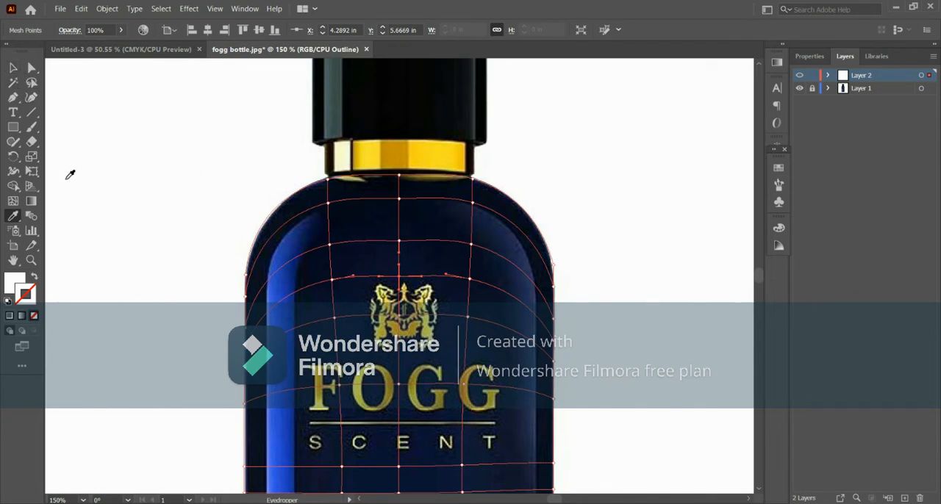
ctrl+click(327, 179)
click(333, 180)
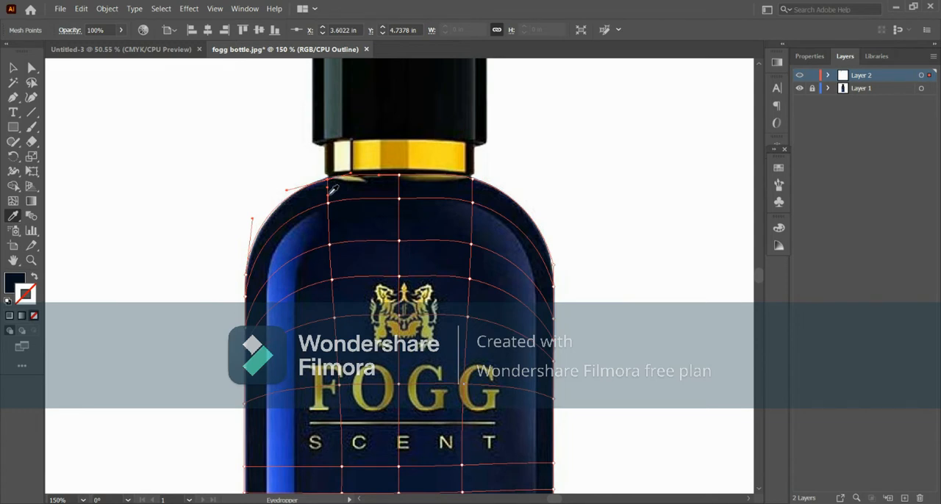
click(406, 179)
click(406, 178)
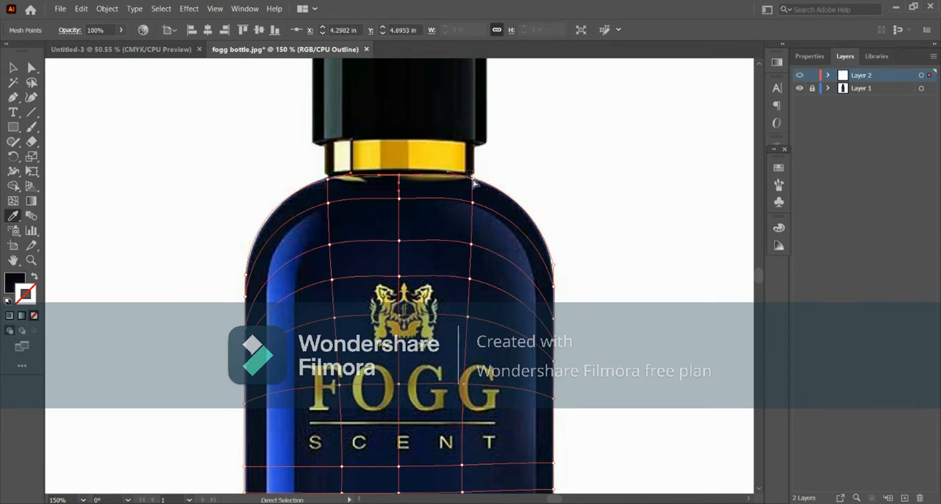
click(481, 181)
click(503, 211)
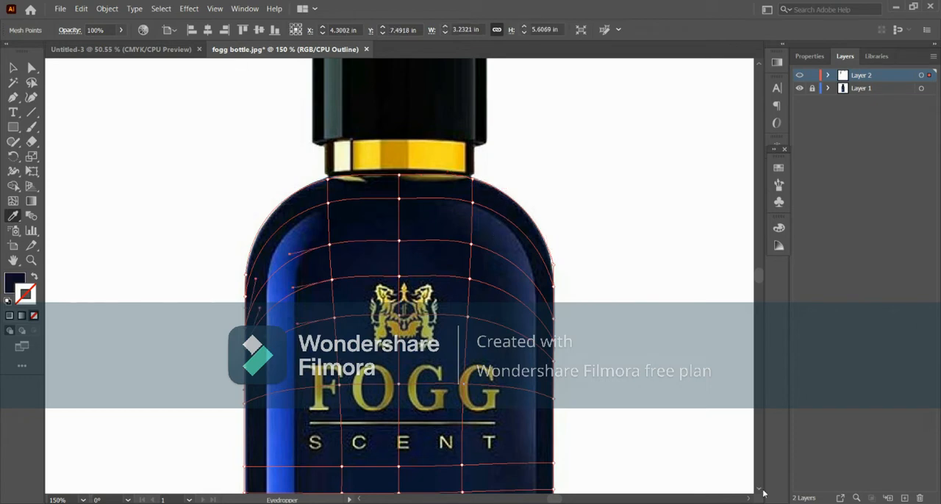
- Colour the mesh points down the body's left edge with the dark navy sampled from the photo beside them
scroll(762, 494, down, 5)
scroll(762, 494, down, 4)
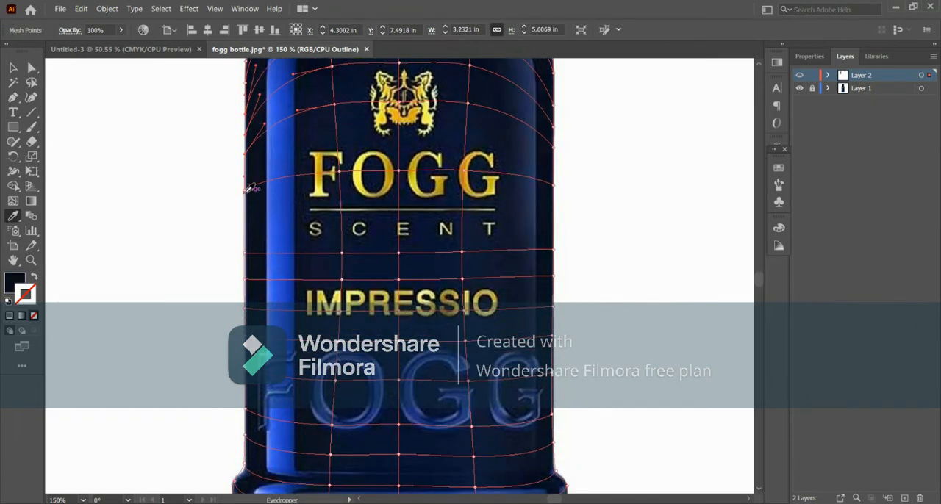
drag(242, 185, 250, 287)
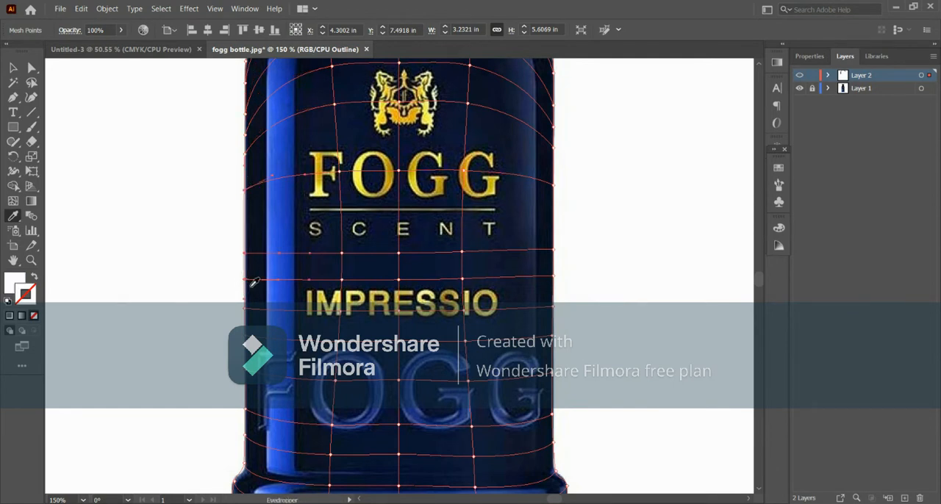
click(259, 235)
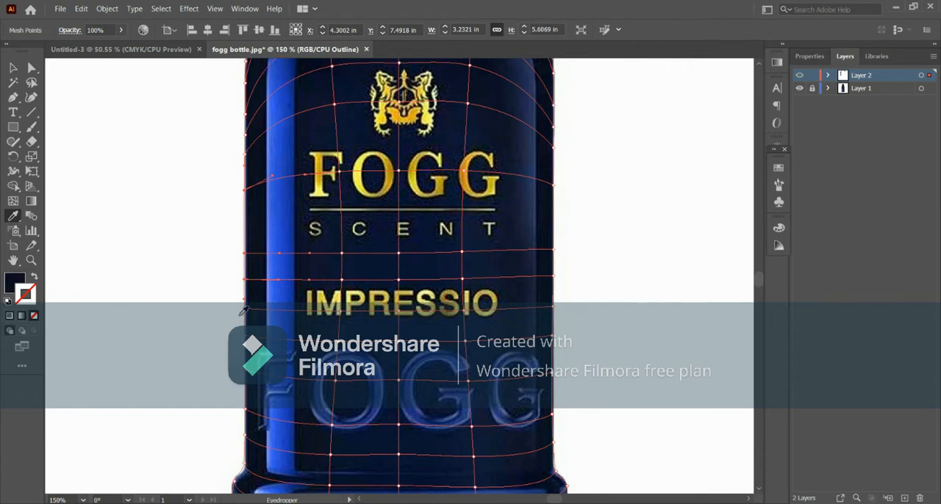
key(a)
drag(237, 397, 248, 447)
click(249, 432)
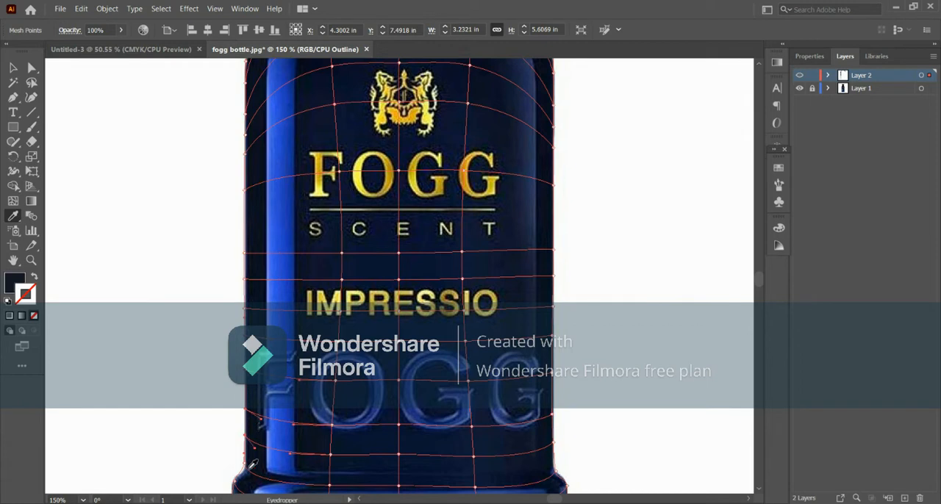
- Colour the centre and right mesh points of the first row below the neck with dark tones sampled from the photo
click(760, 491)
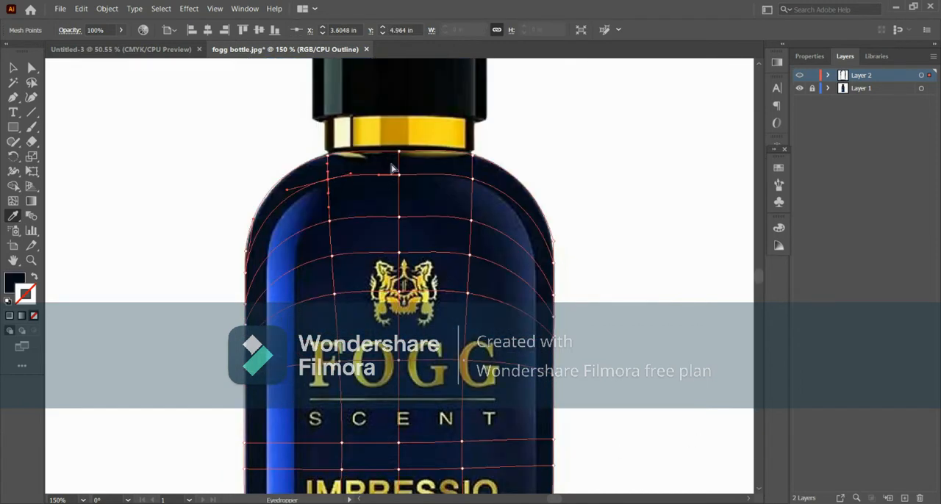
drag(391, 166, 404, 185)
click(412, 173)
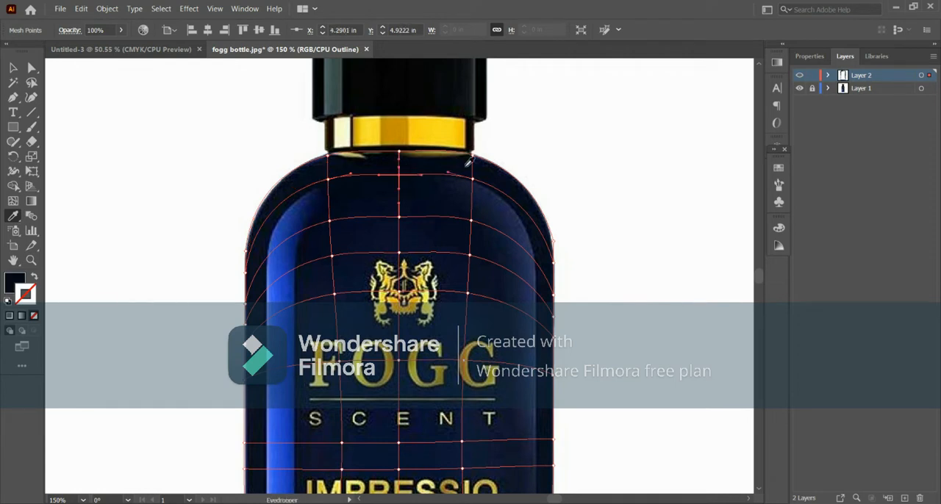
drag(465, 168, 483, 197)
click(480, 178)
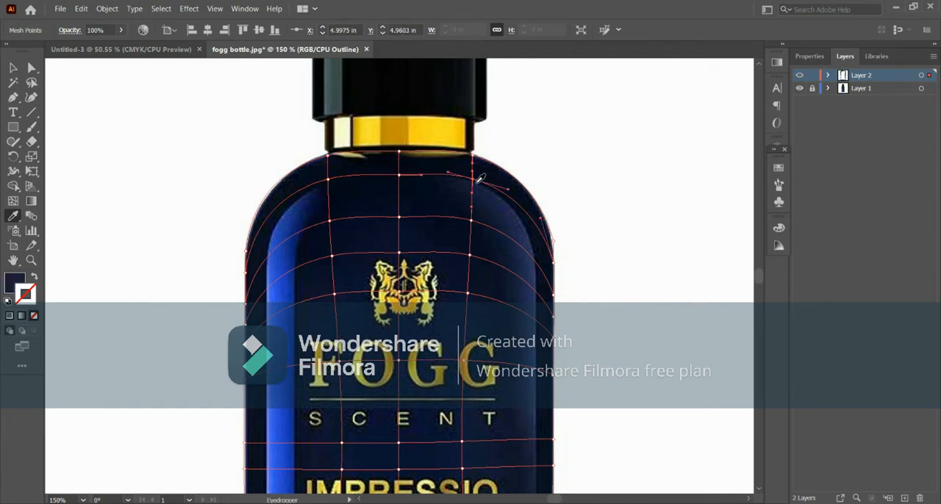
- Colour the inner mesh points of the next rows above the crest with dark navy sampled from the photo
drag(324, 214, 335, 227)
click(340, 224)
drag(391, 208, 406, 227)
click(404, 224)
drag(471, 218, 480, 234)
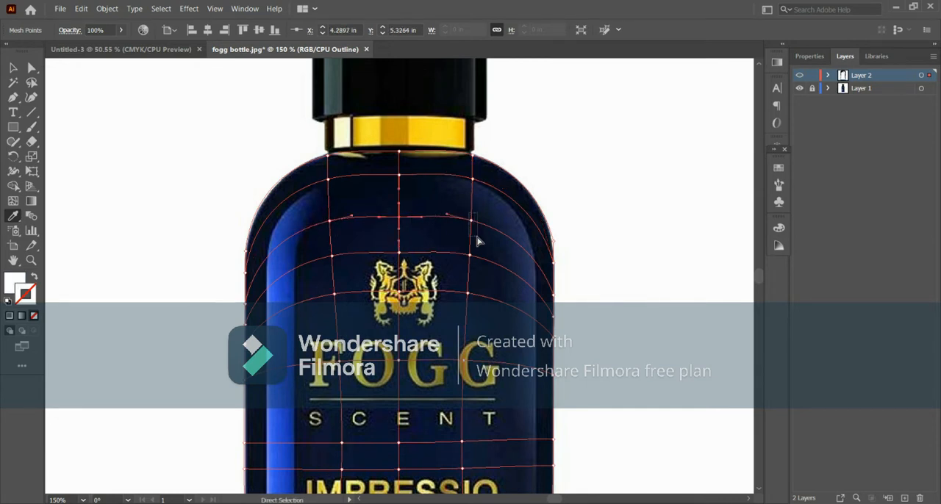
click(482, 226)
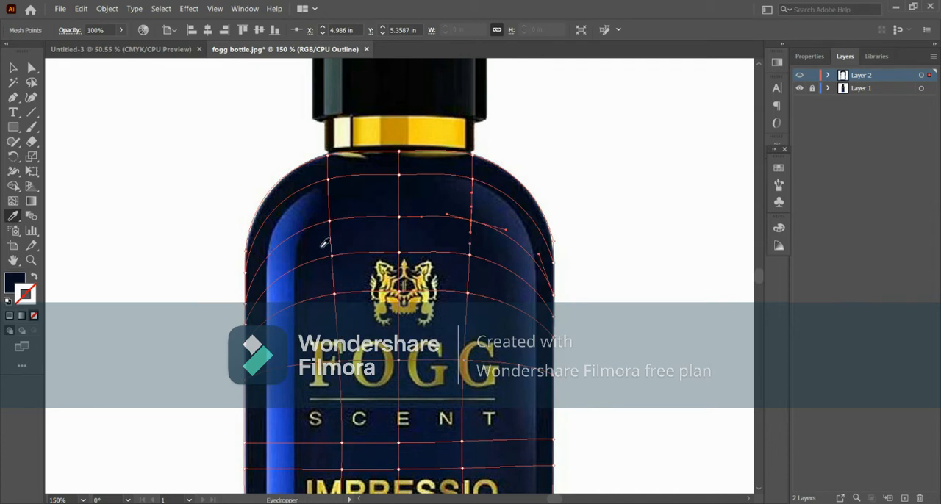
drag(326, 245, 343, 265)
click(342, 256)
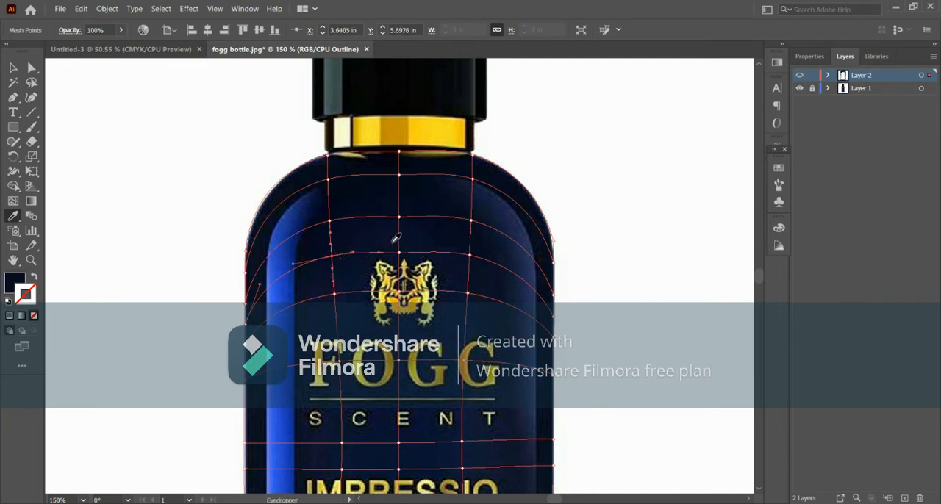
- Add a vertical mesh line from the left shoulder through the bright blue highlight and align its points with the highlight down the body
key(u)
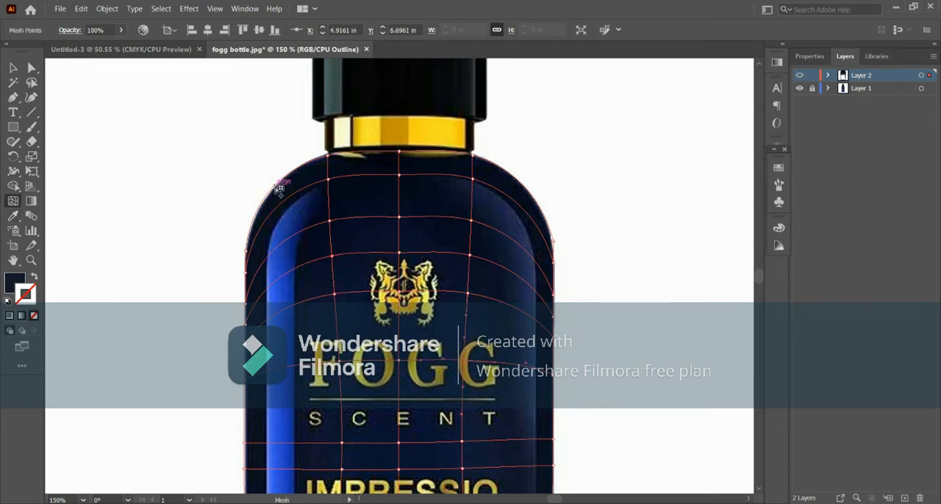
click(276, 187)
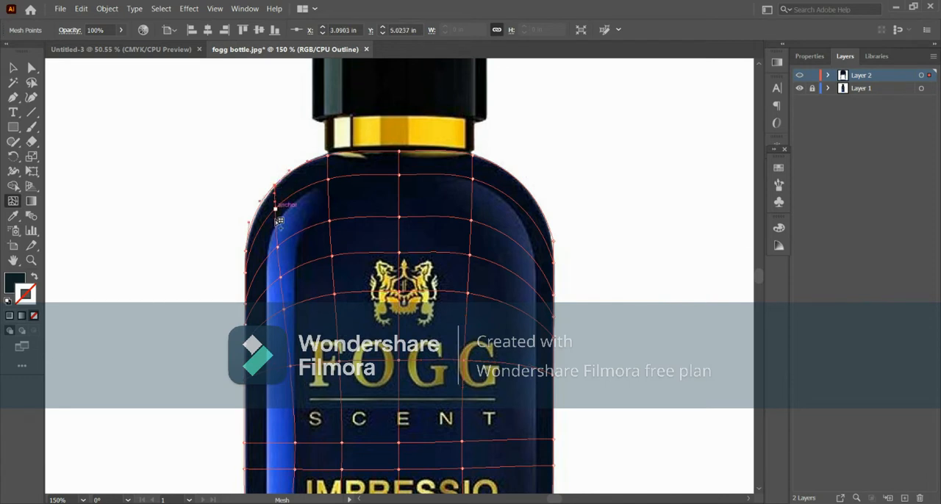
drag(297, 444, 285, 446)
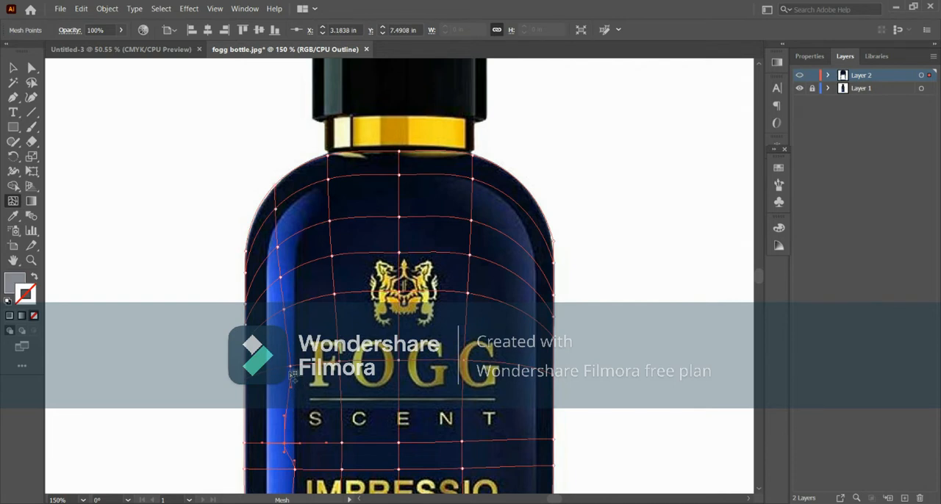
drag(293, 368, 285, 368)
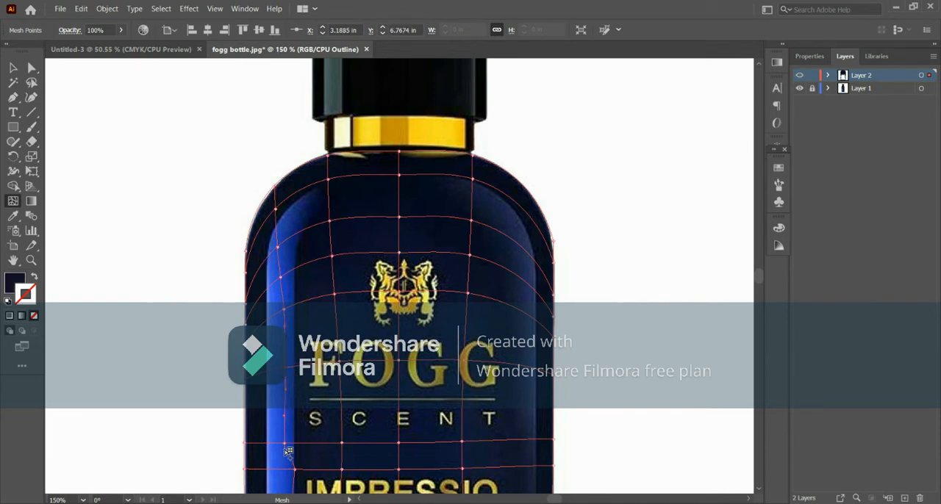
drag(294, 468, 284, 472)
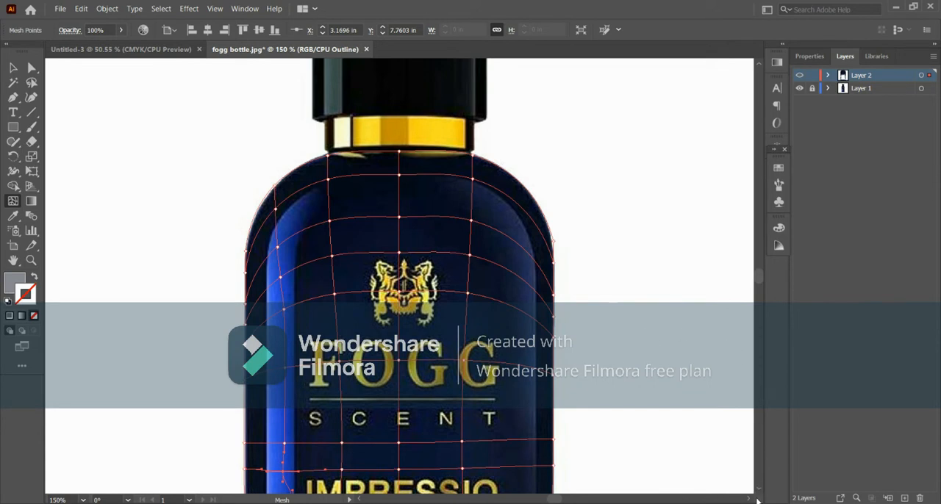
scroll(758, 491, down, 5)
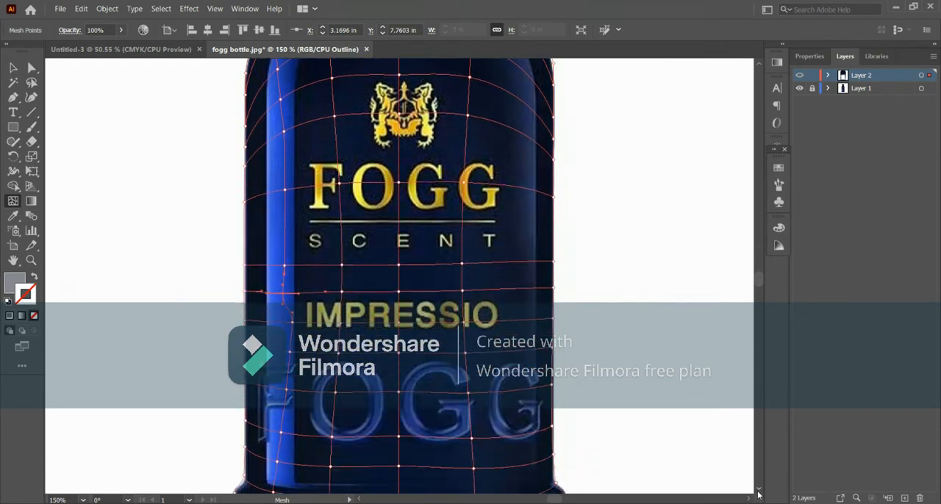
drag(292, 310, 282, 342)
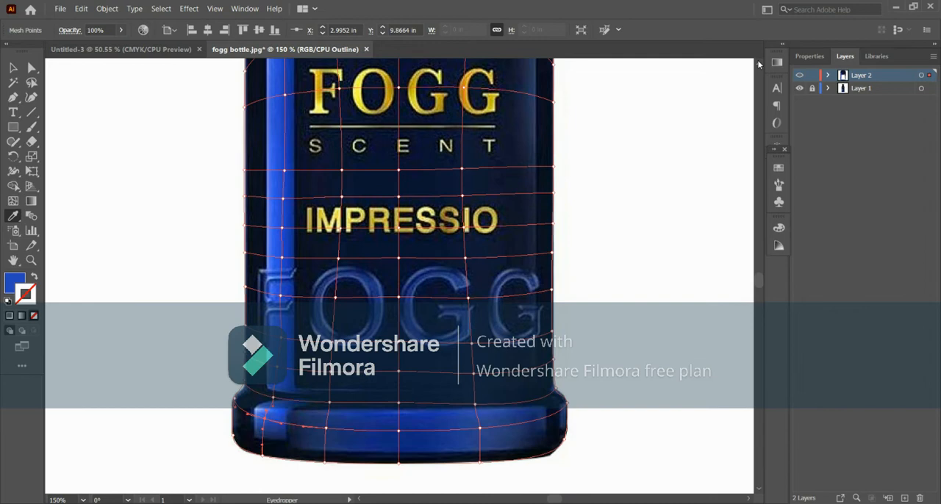
- Preview Layer 2 over the whole bottle to check the mesh colours against the photo, and return it to outline mode
scroll(759, 65, up, 5)
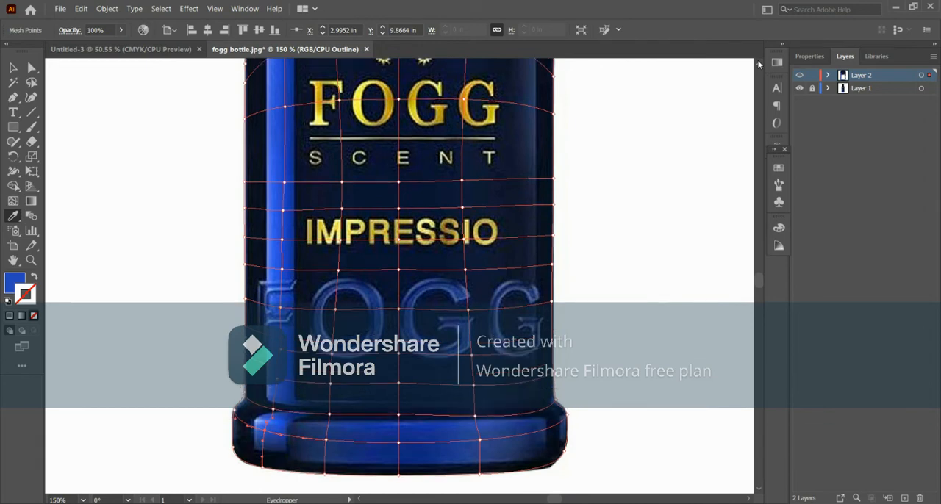
key(ctrl)
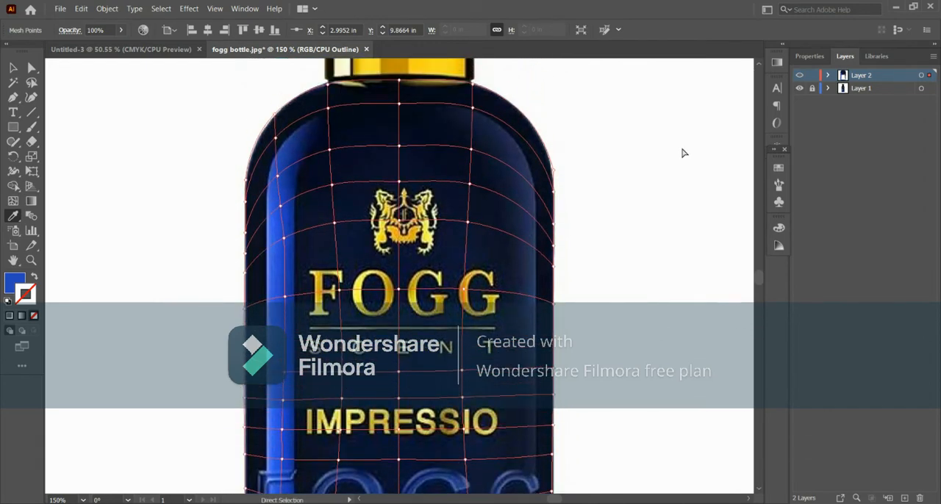
key(ctrl+0)
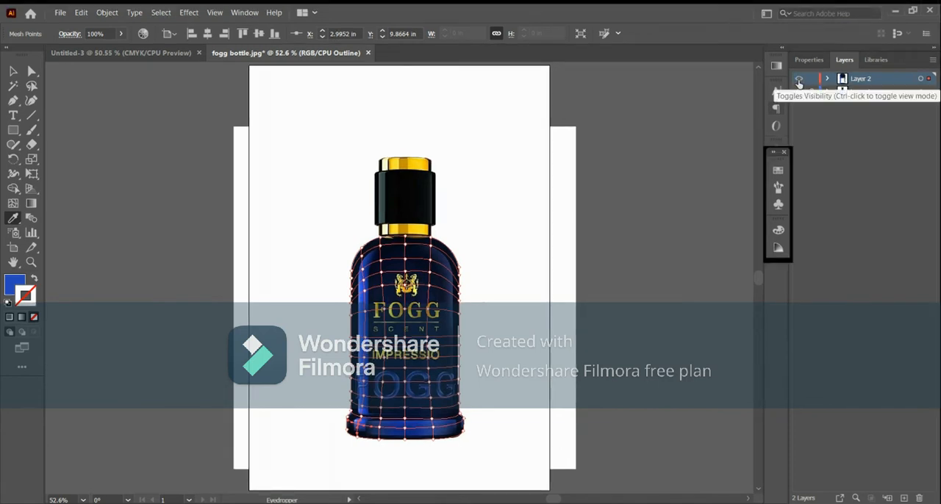
ctrl+click(800, 79)
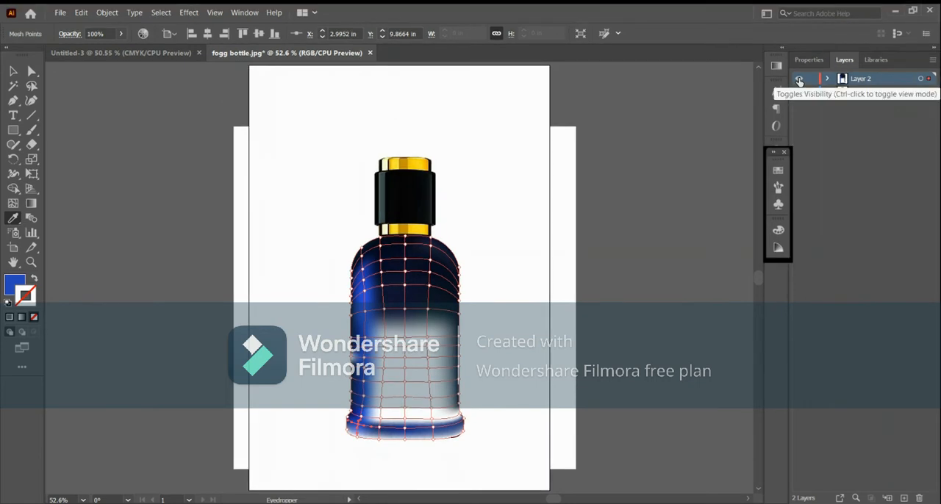
ctrl+click(799, 80)
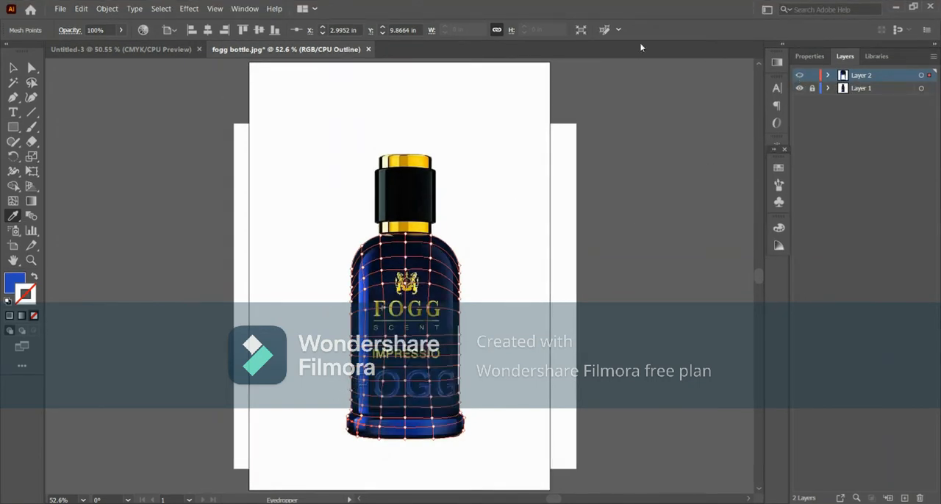
ctrl+click(800, 78)
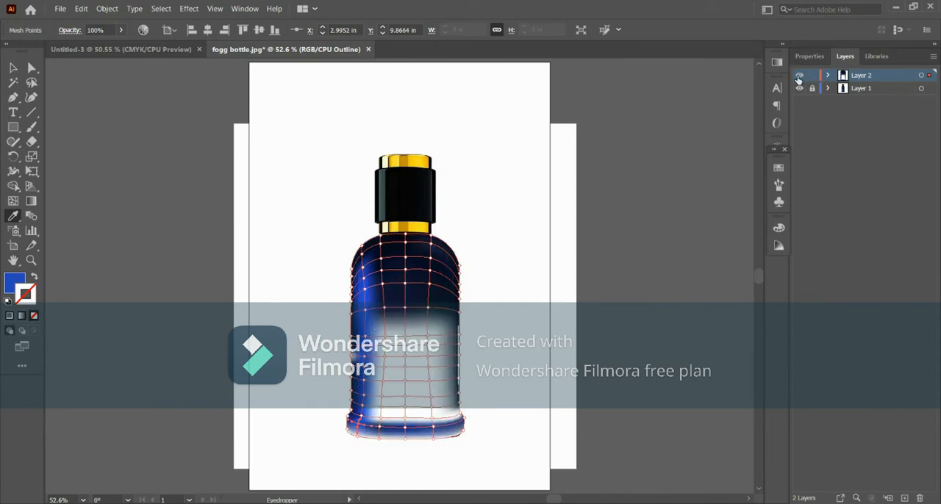
ctrl+click(800, 78)
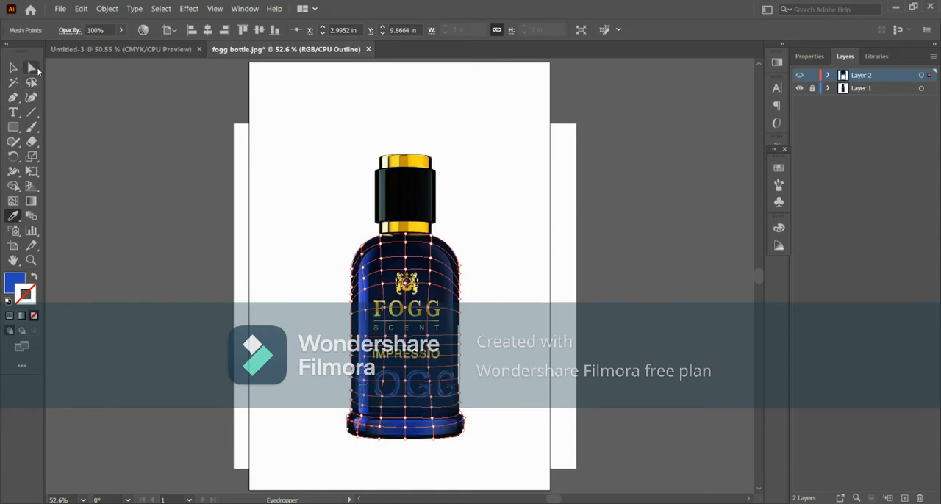
- Colour the remaining mesh points of the lower body and base with tones sampled from the photo, and show Layer 2 in preview mode
click(38, 71)
click(13, 214)
key(ctrl)
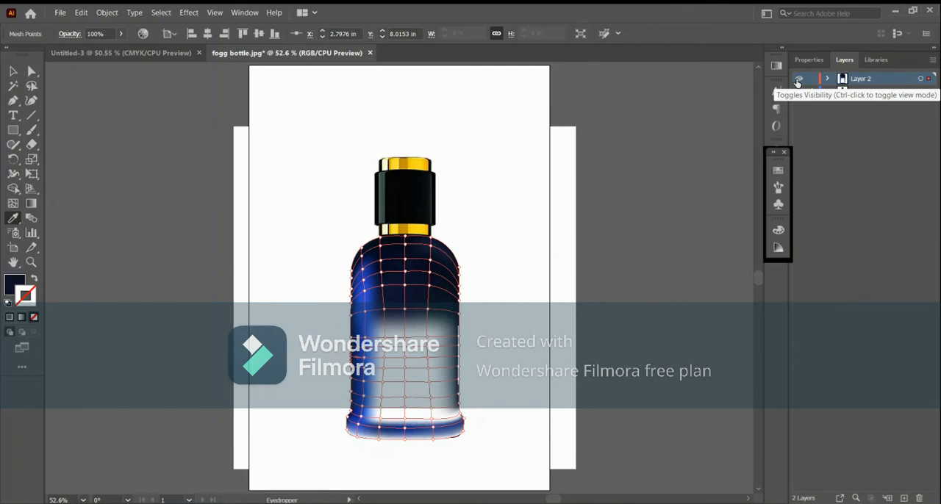
ctrl+click(798, 77)
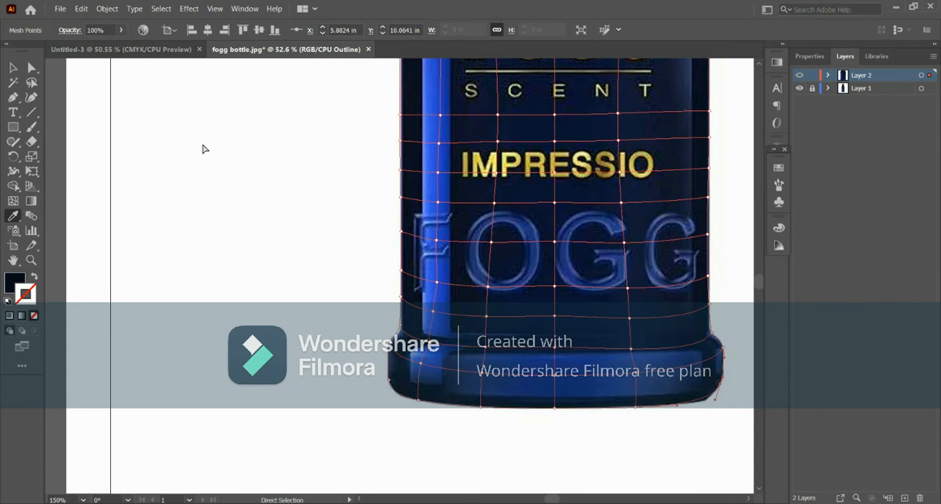
key(ctrl+0)
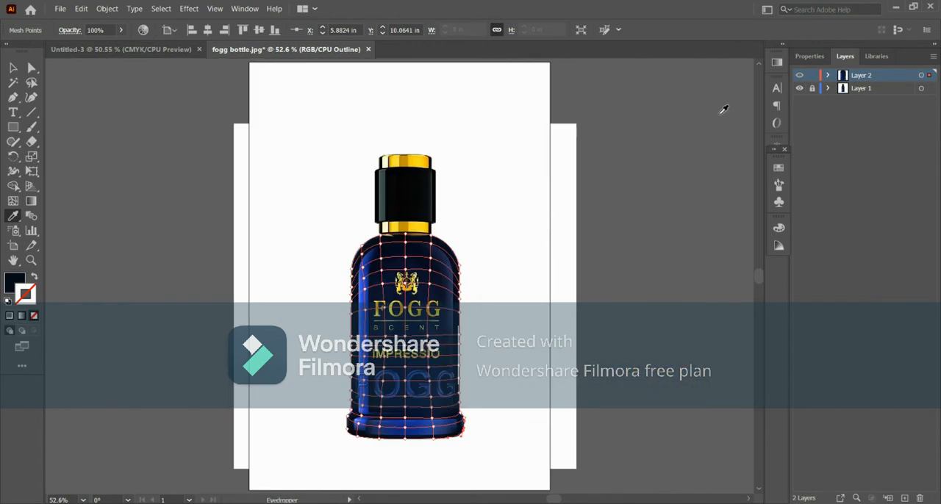
ctrl+click(800, 76)
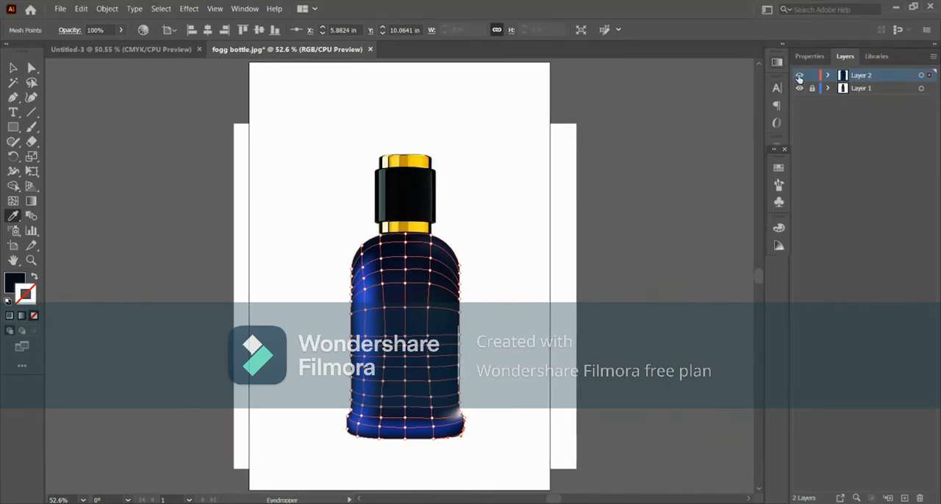
ctrl+click(800, 77)
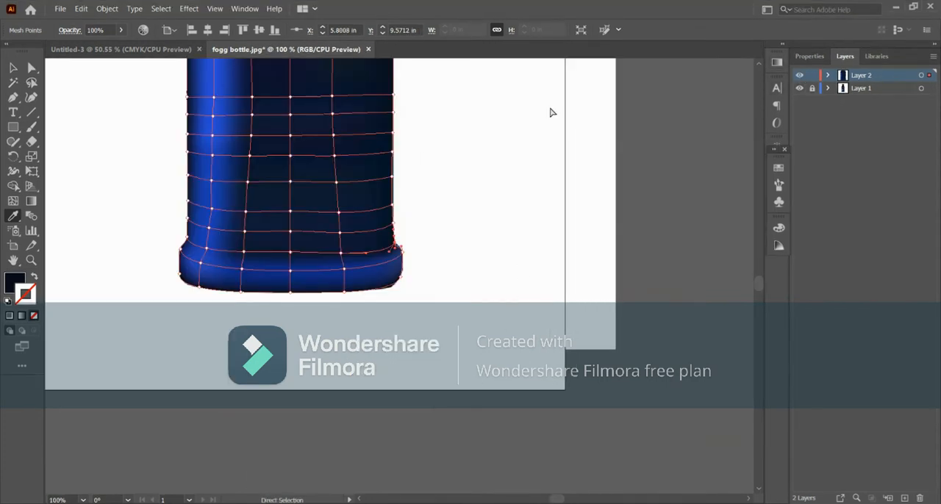
- Deselect the body mesh and check its finished colouring with the whole bottle in view
key(ctrl+minus)
key(ctrl+minus)
key(ctrl+minus)
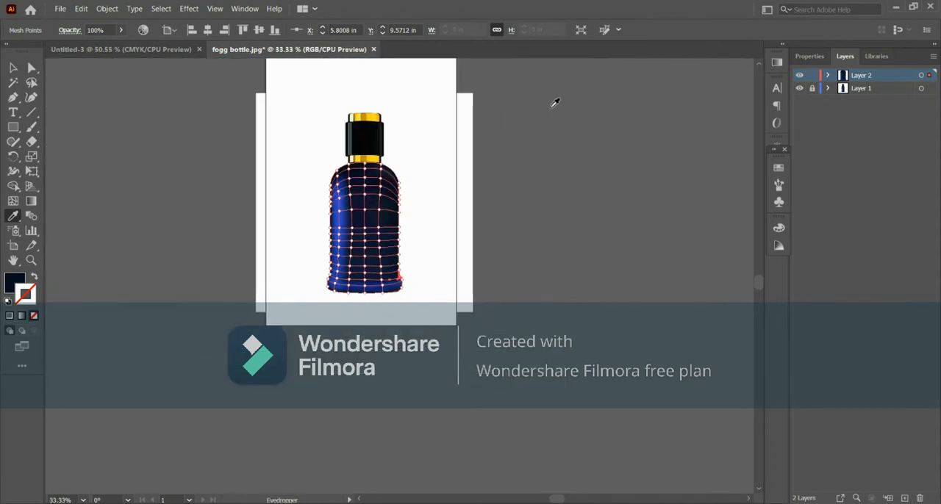
click(757, 64)
scroll(479, 122, up, 3)
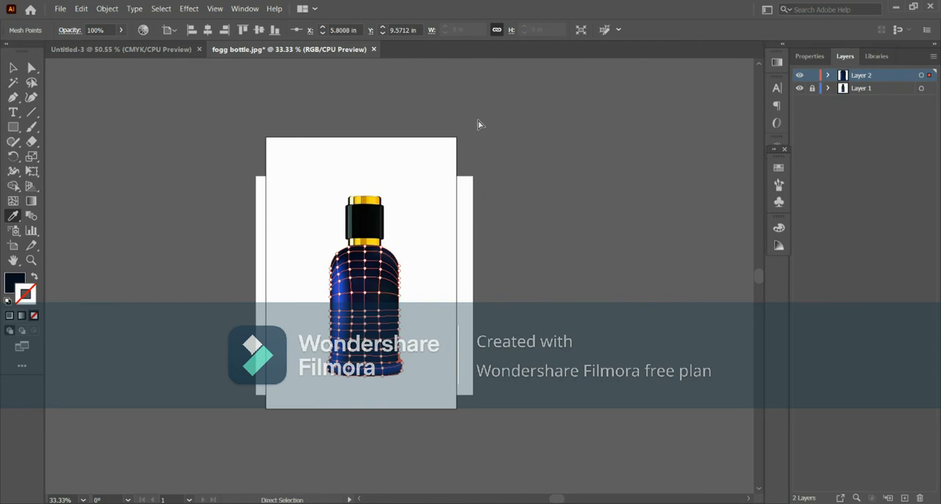
click(12, 68)
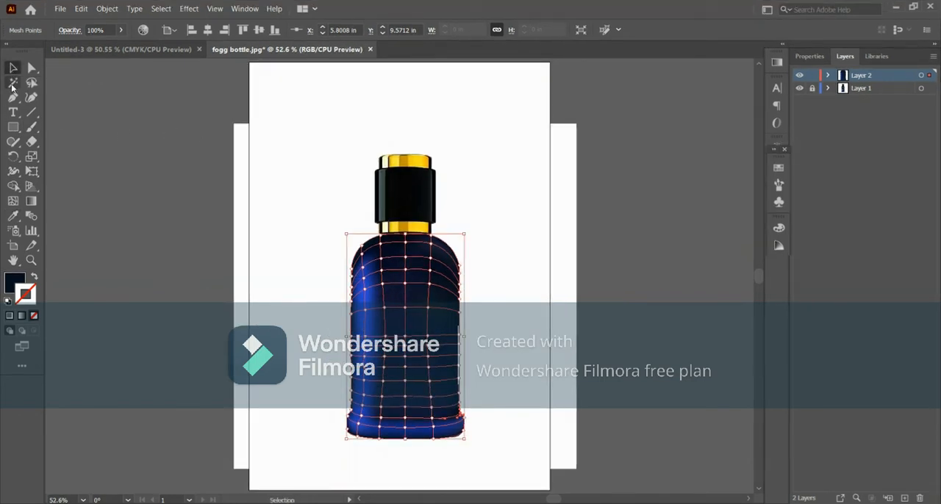
click(190, 244)
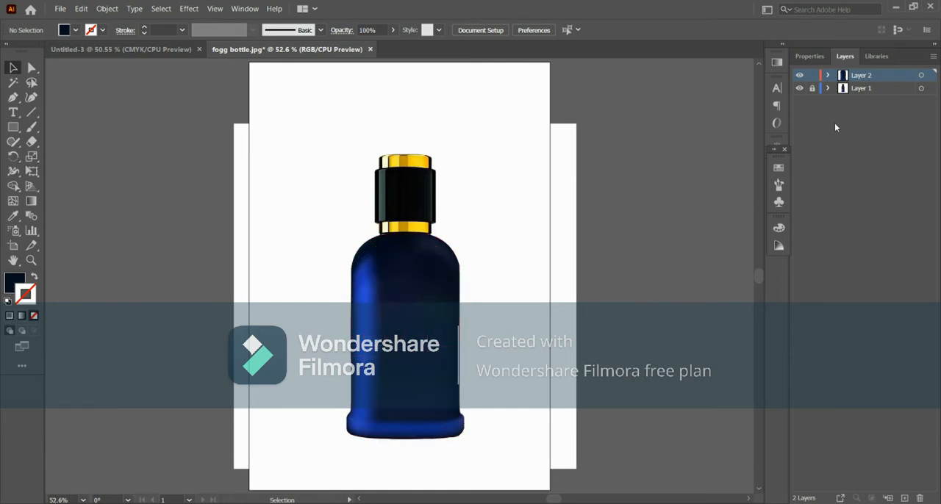
- On a new layer, with Layer 2 hidden, draw an outlined rectangle without fill around the cap and both gold bands
click(905, 498)
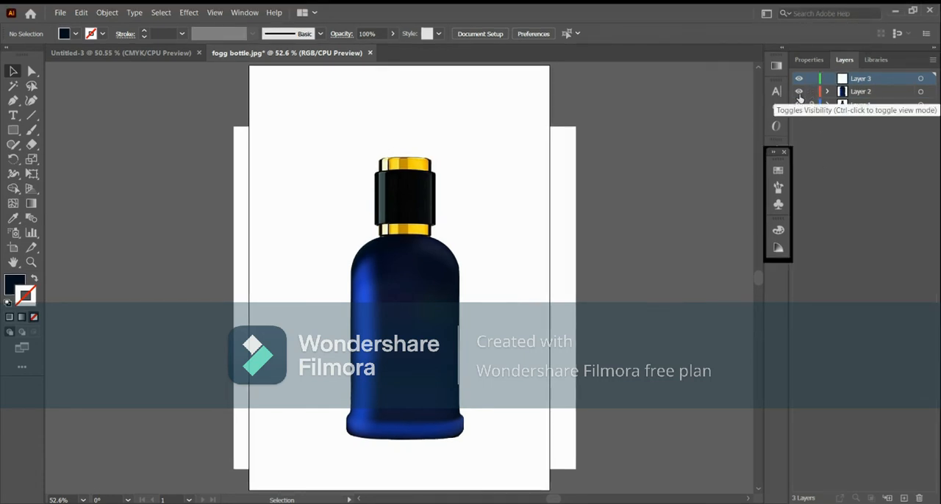
click(800, 98)
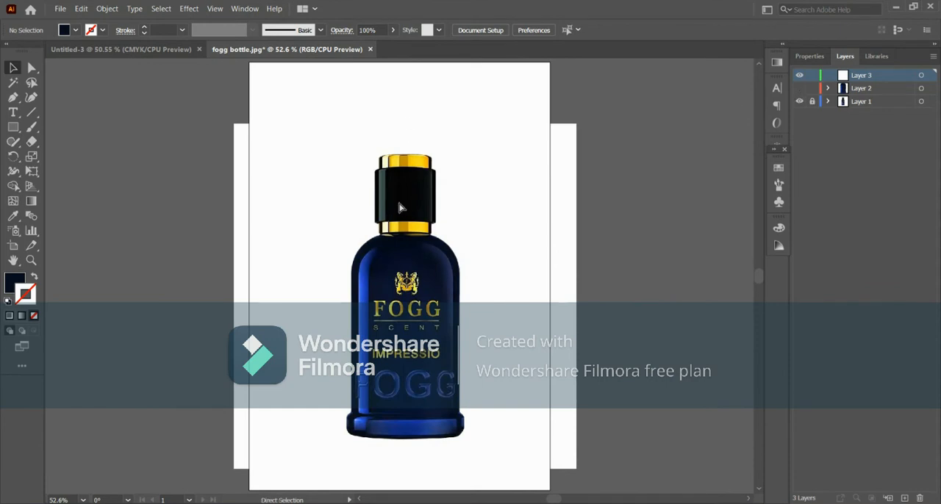
key(ctrl+plus)
key(ctrl+plus)
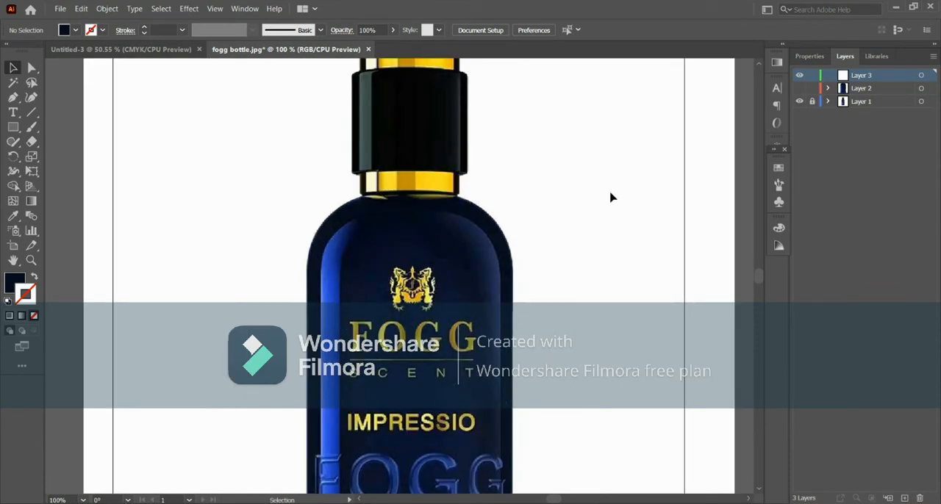
scroll(758, 60, up, 3)
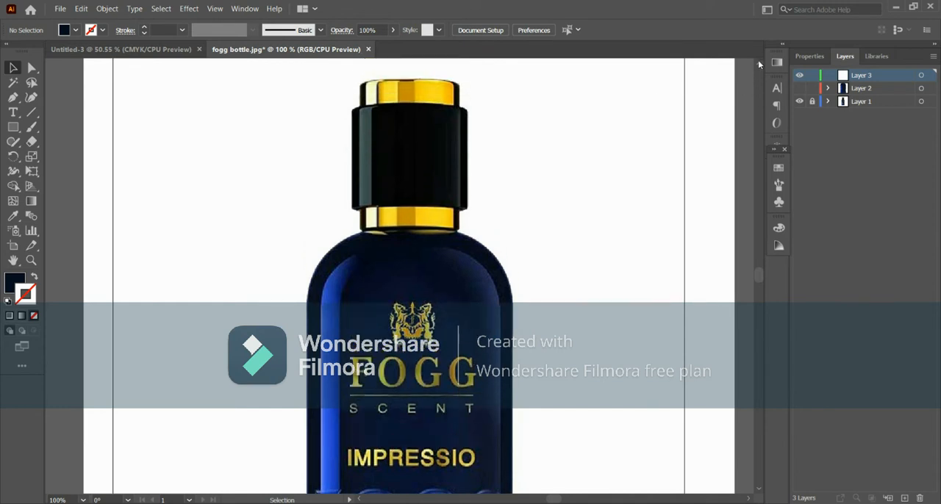
click(9, 129)
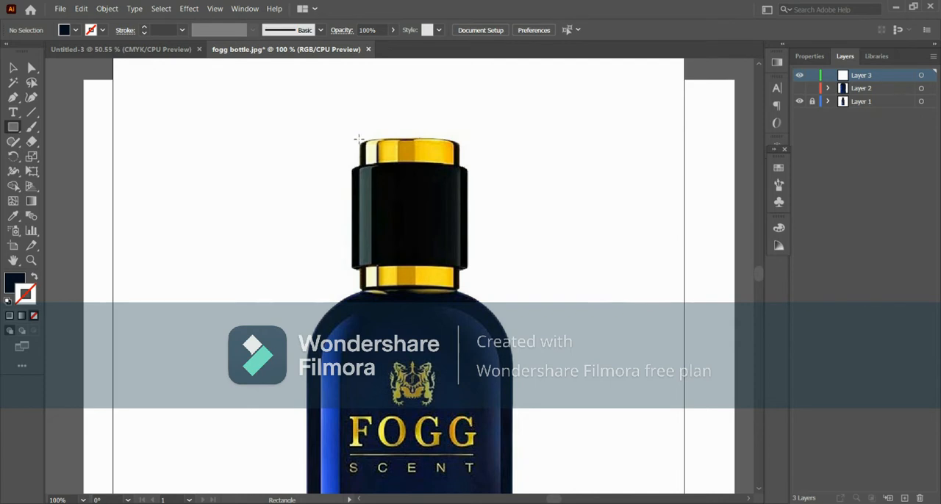
mouse_move(358, 139)
mouse_down()
mouse_move(391, 178)
mouse_move(462, 210)
mouse_move(461, 292)
mouse_up()
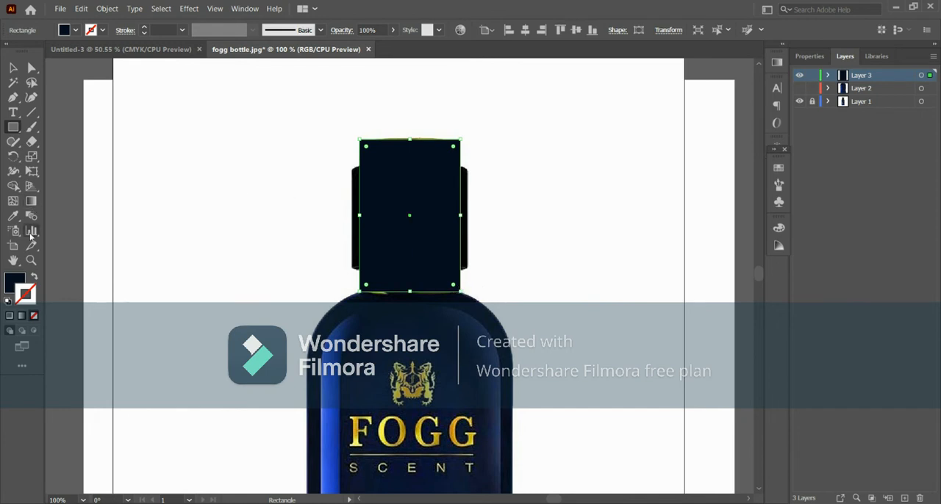
click(33, 278)
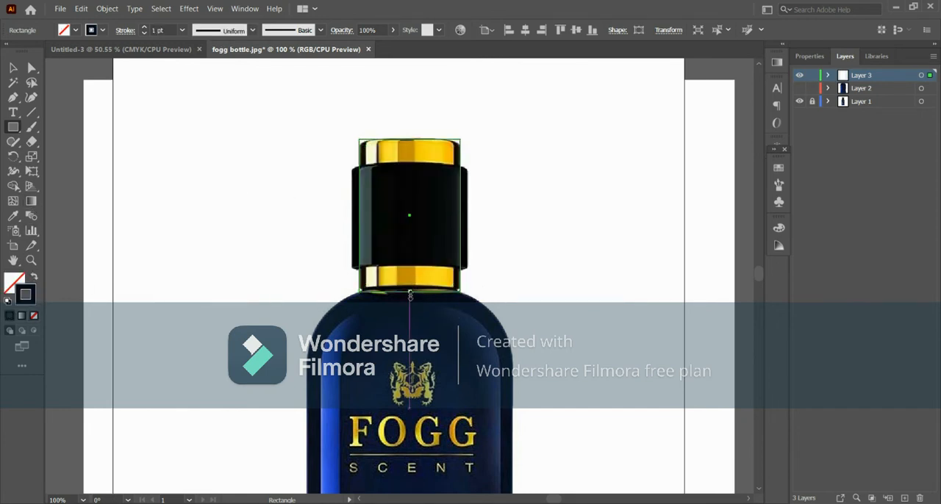
drag(410, 295, 411, 291)
- Convert the rectangle into a gradient mesh fitted to the cap and its gold bands, showing Layer 3 in outline mode
key(u)
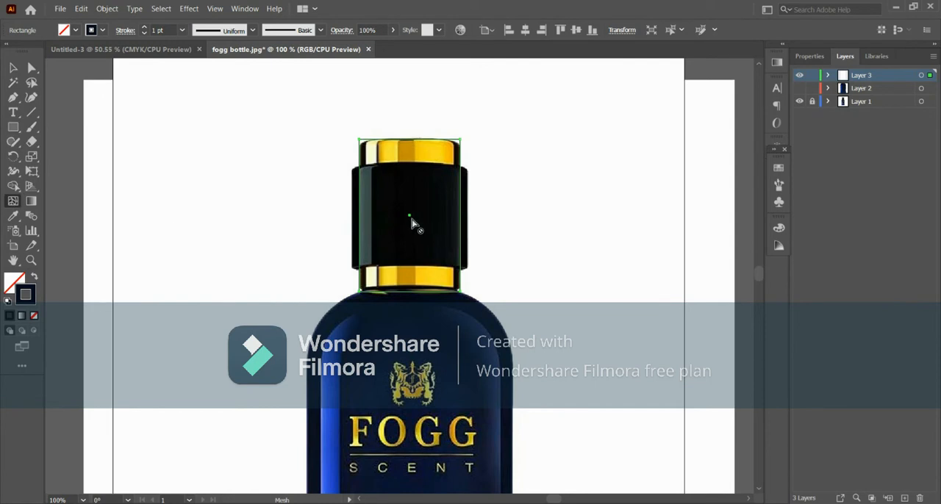
click(411, 215)
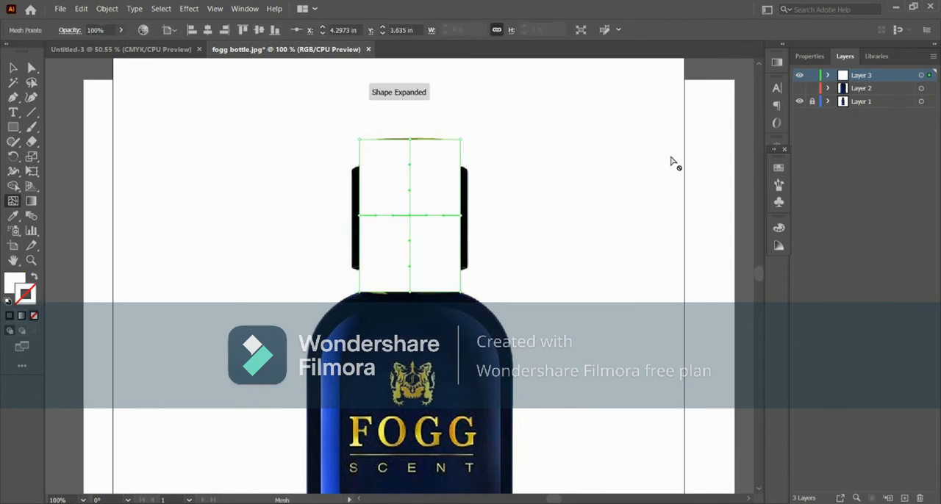
ctrl+click(800, 77)
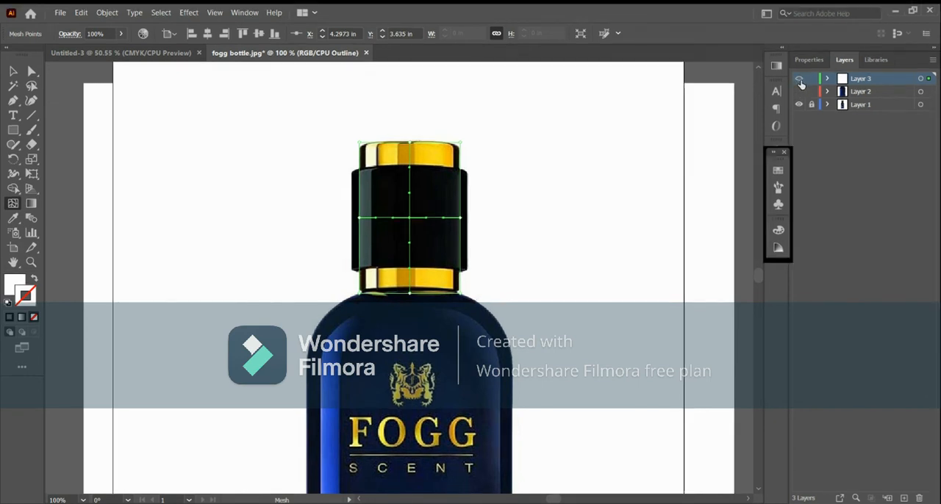
key(ctrl+equal)
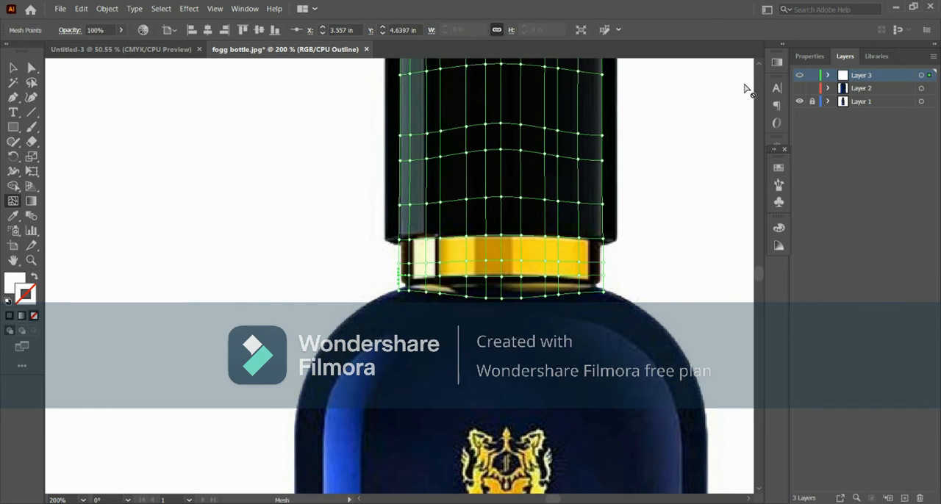
- Colour the mesh points along the cap's top edge with tones sampled from the photo, beginning with dark brown
scroll(761, 68, up, 5)
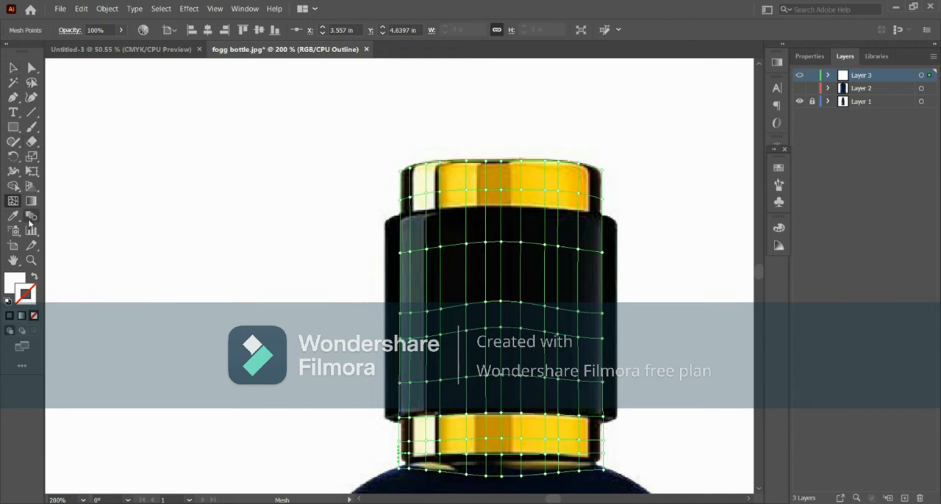
click(27, 69)
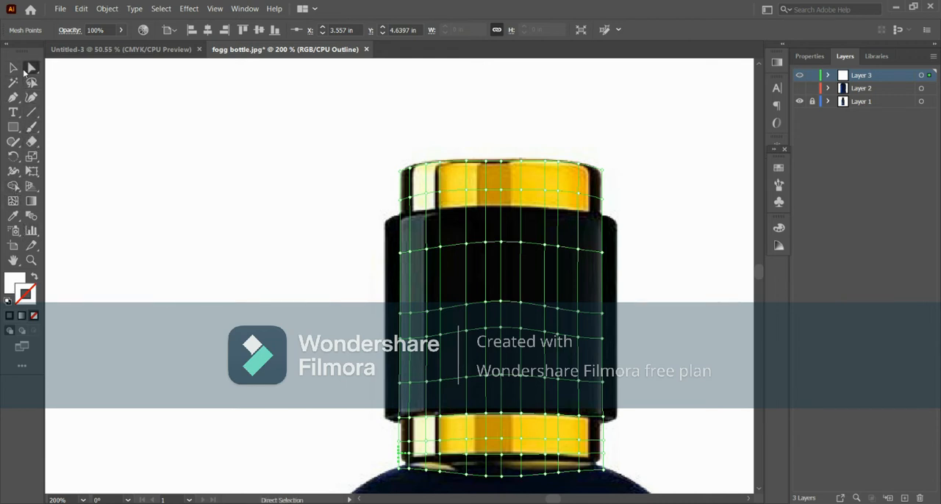
click(12, 215)
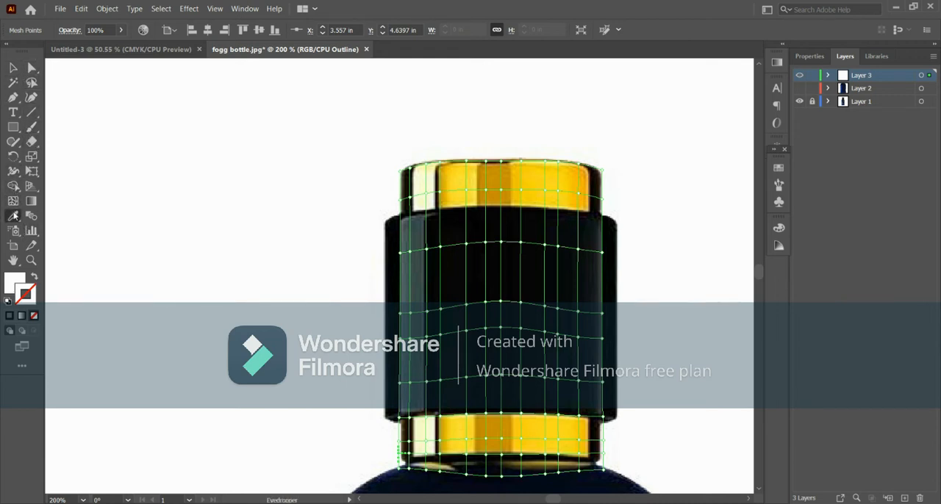
click(399, 164)
mouse_move(395, 245)
mouse_down()
mouse_move(550, 261)
mouse_move(381, 244)
mouse_up()
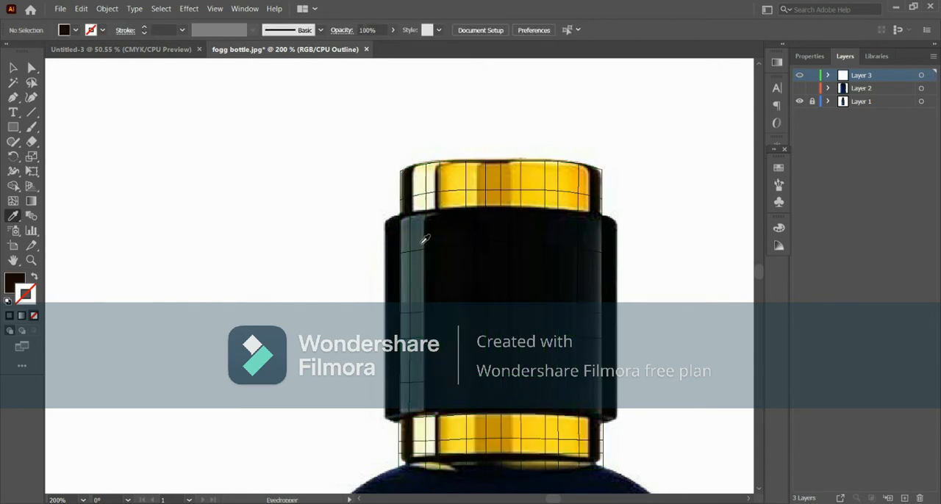
click(13, 200)
click(403, 252)
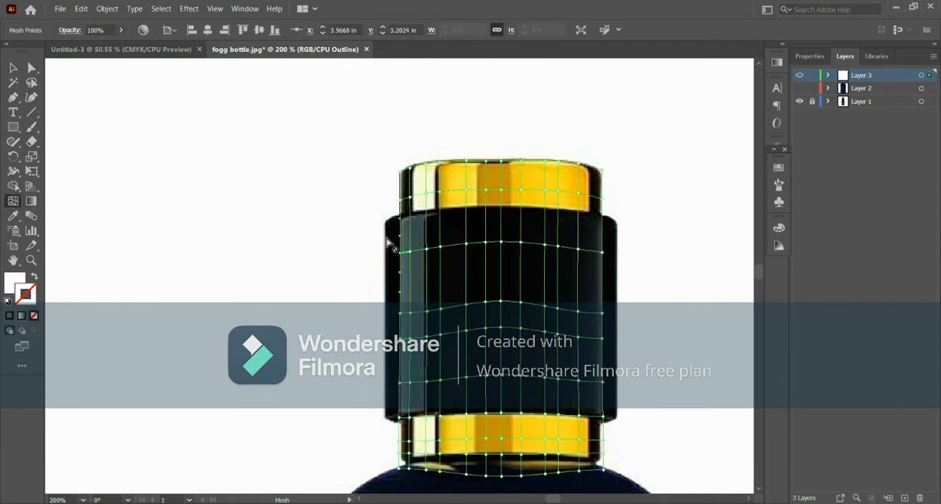
- Fill the middle rows of the cap mesh with sampled yellow and preview Layer 3 before returning it to outline mode
ctrl+drag(391, 250, 608, 396)
drag(607, 396, 608, 395)
ctrl+click(799, 75)
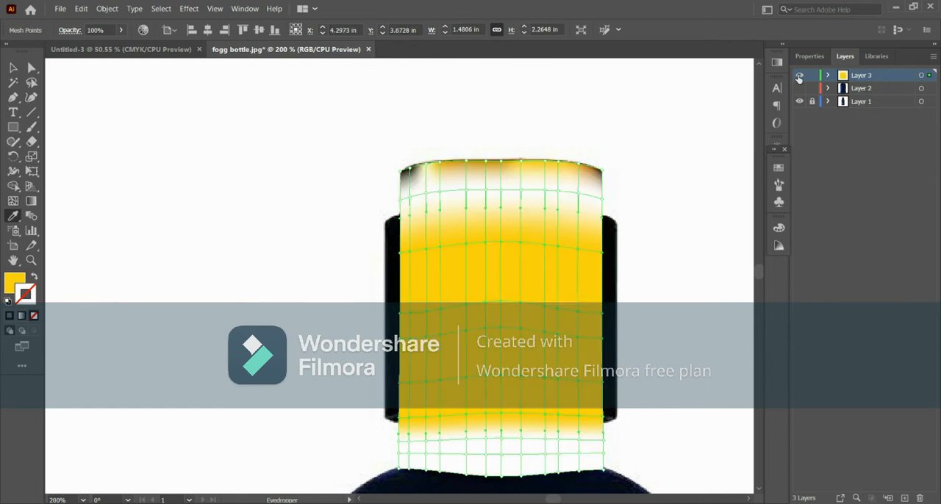
ctrl+click(800, 76)
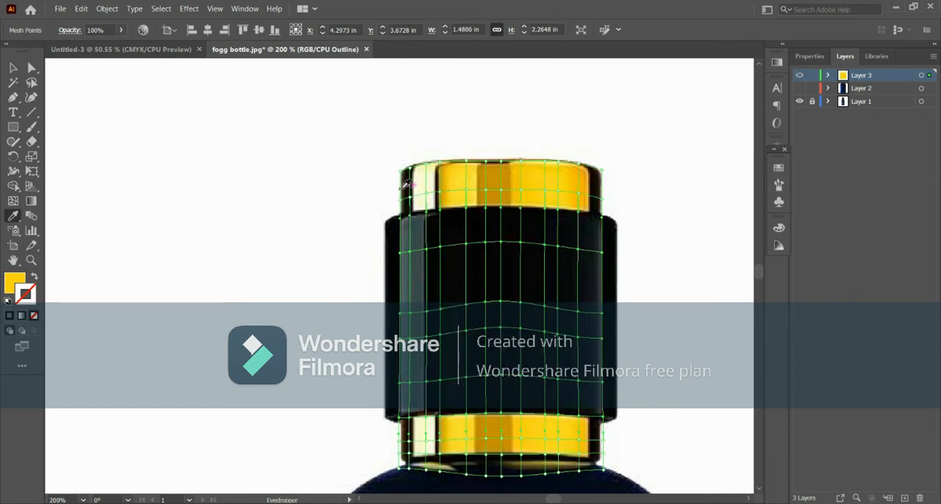
- Colour the second-row mesh points across the upper gold band with amber, yellow and orange tones sampled from the photo
ctrl+click(485, 191)
click(493, 184)
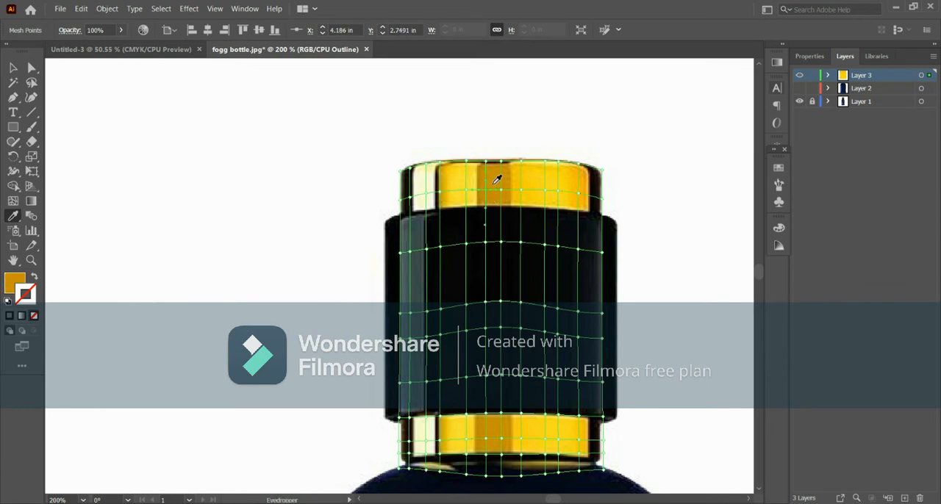
ctrl+click(502, 190)
click(505, 183)
ctrl+click(521, 191)
click(556, 184)
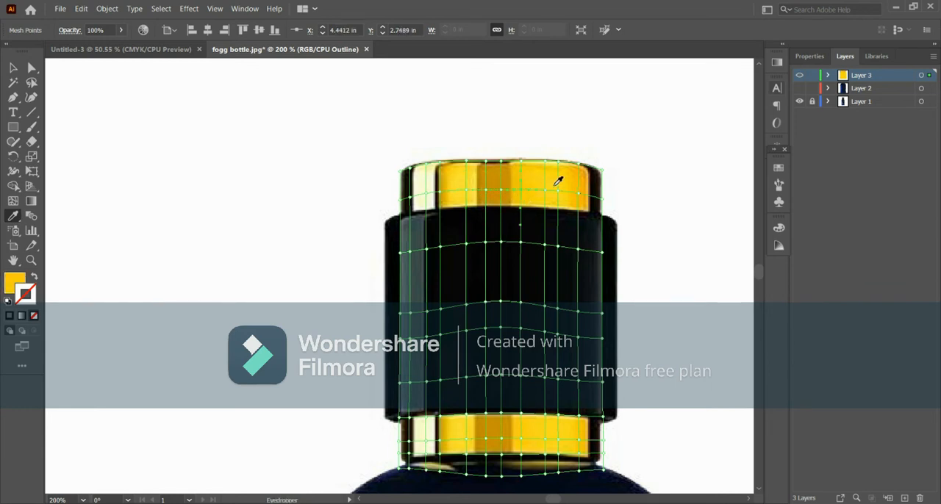
drag(540, 184, 562, 200)
click(566, 186)
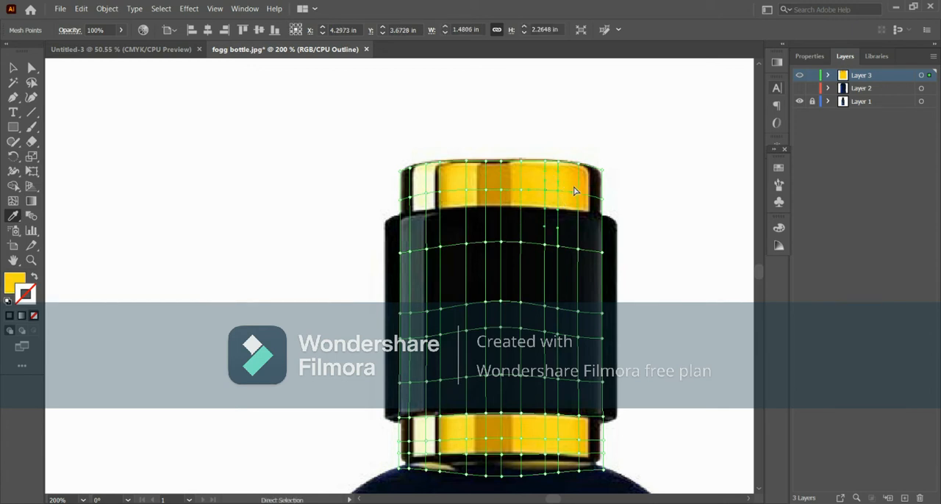
ctrl+click(580, 190)
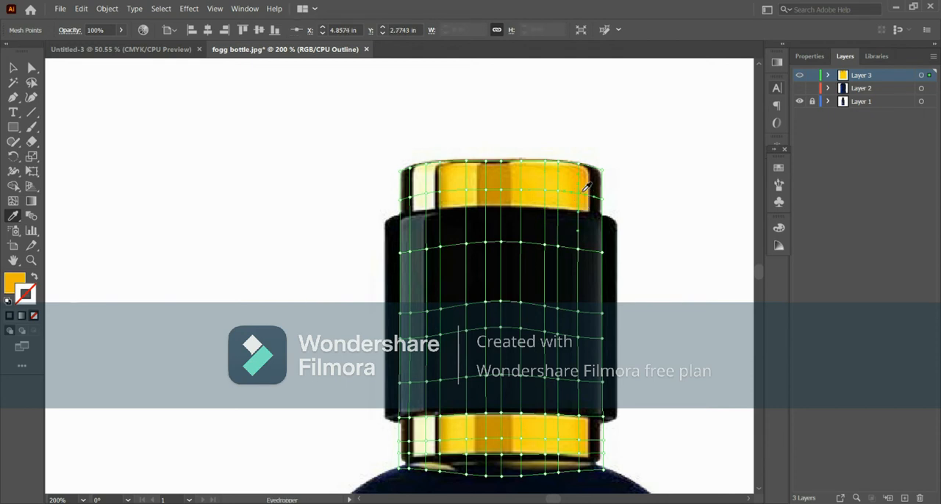
ctrl+click(603, 199)
- Fill the middle rows of the cap mesh with near-black sampled from the photo and preview the deselected result
drag(397, 210, 606, 425)
click(559, 324)
click(12, 70)
click(134, 139)
key(ctrl+y)
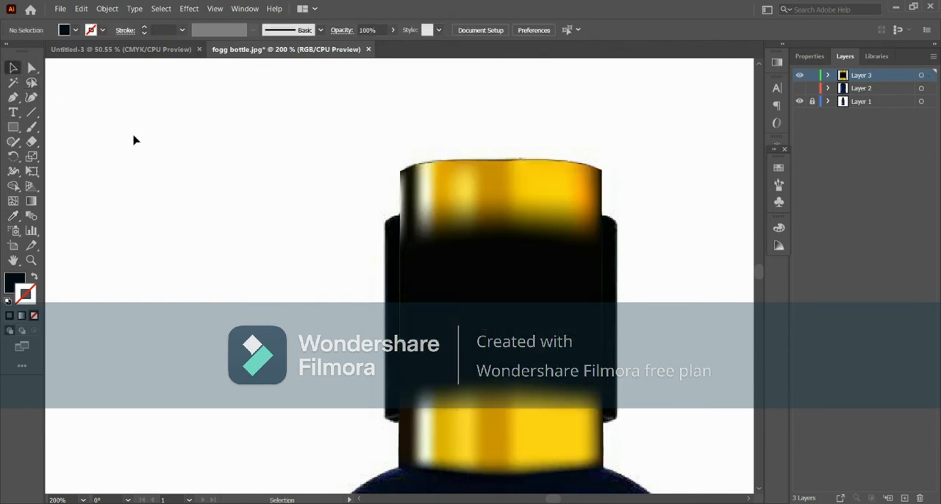
click(417, 161)
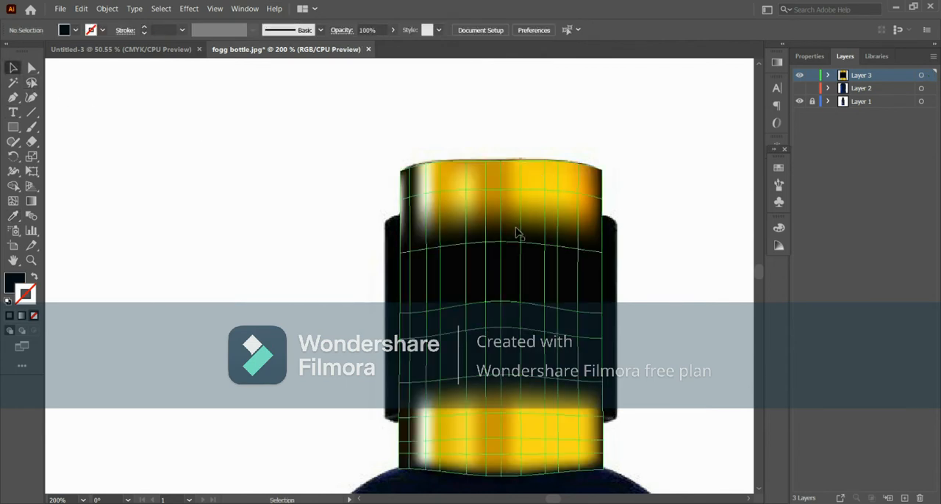
click(380, 227)
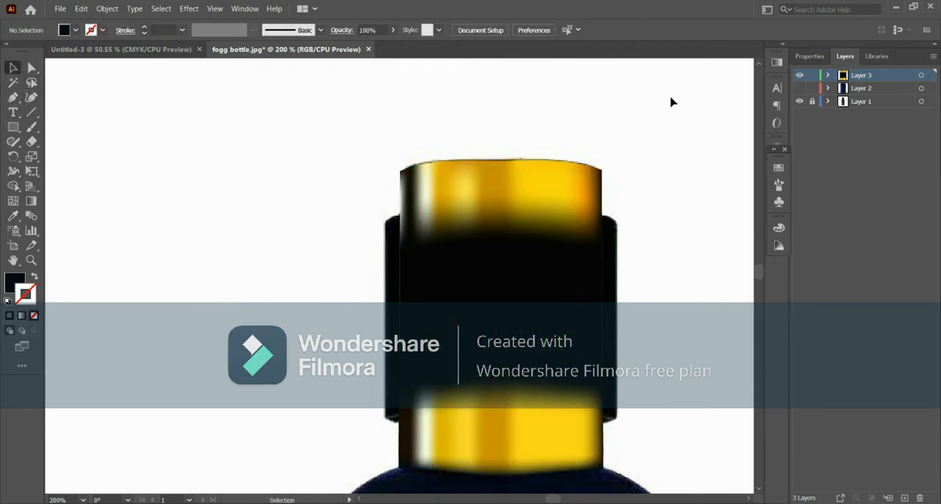
- On a new layer, with Layer 3 hidden, draw a rectangle over the black middle section of the cap
click(799, 76)
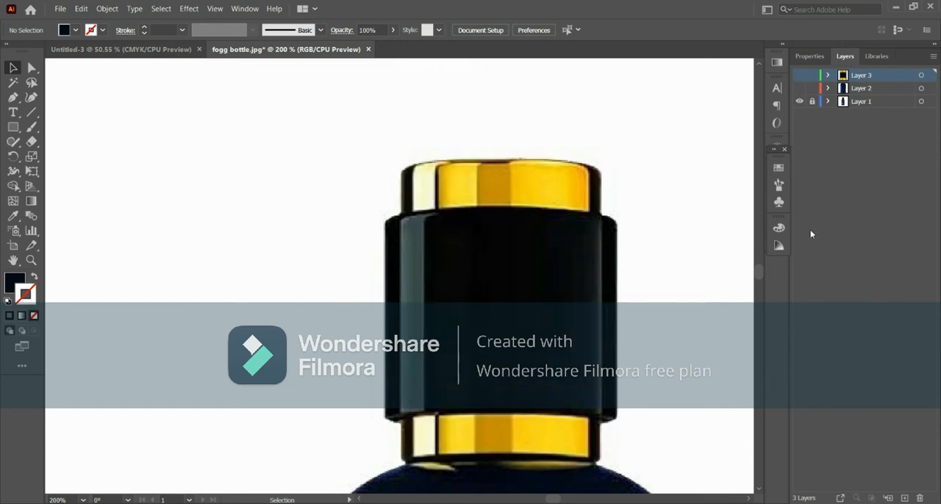
click(906, 499)
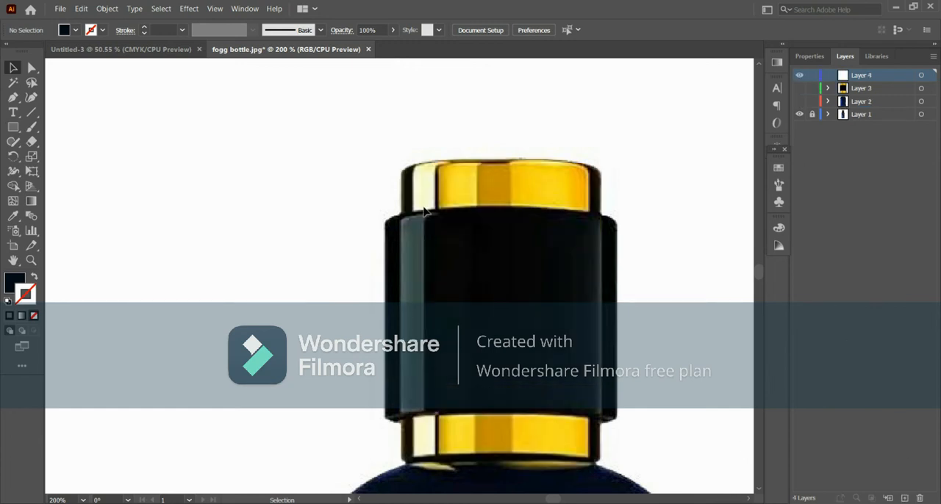
click(13, 128)
drag(385, 221, 617, 418)
- Convert the rectangle into a gradient mesh with a centre point, and show Layer 4 in outline mode
key(u)
click(502, 313)
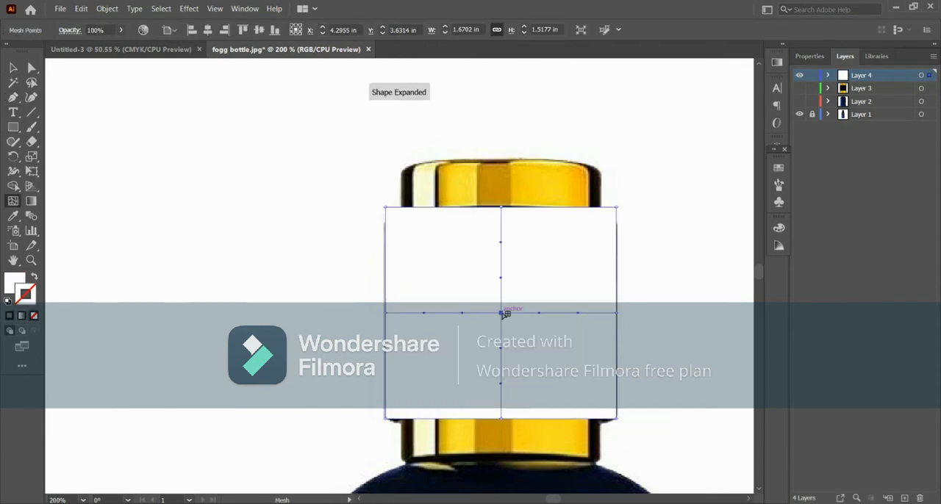
ctrl+click(800, 77)
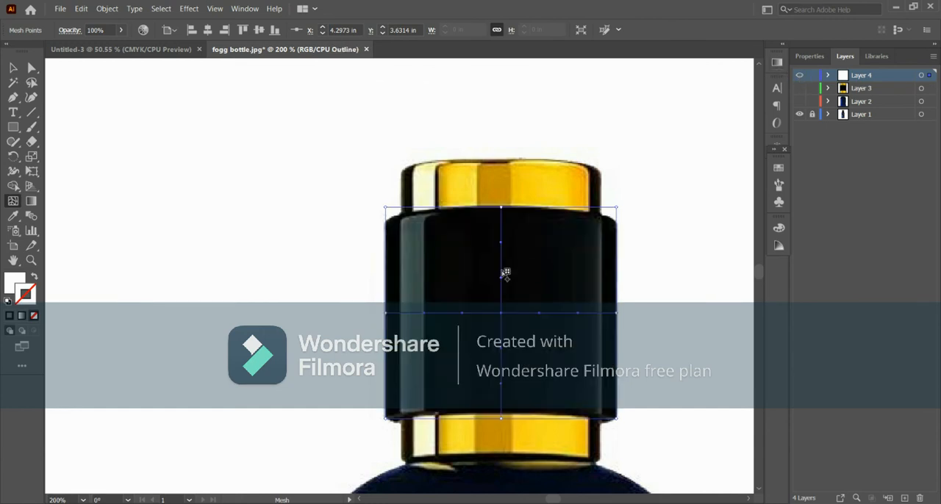
- Add vertical mesh lines across the black middle section of the cap, following the photo's highlights and spacing them closer near both sides
click(500, 313)
click(548, 213)
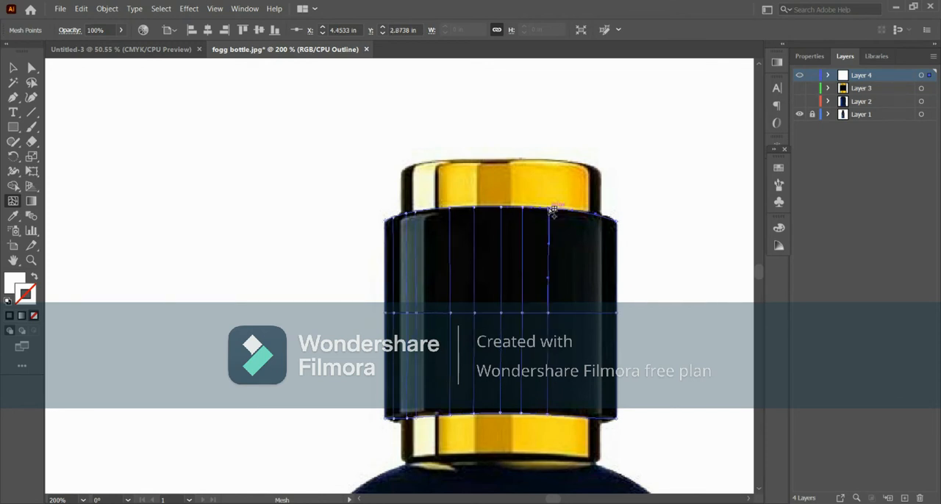
click(573, 214)
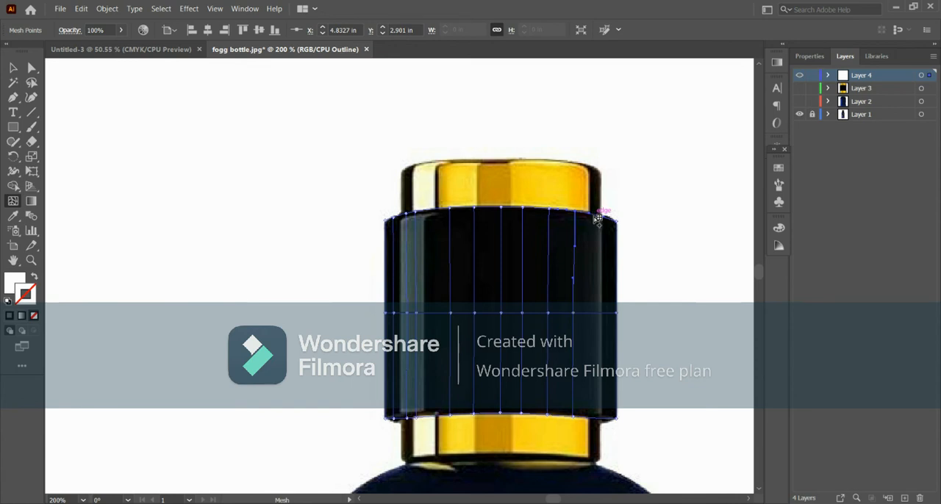
click(595, 215)
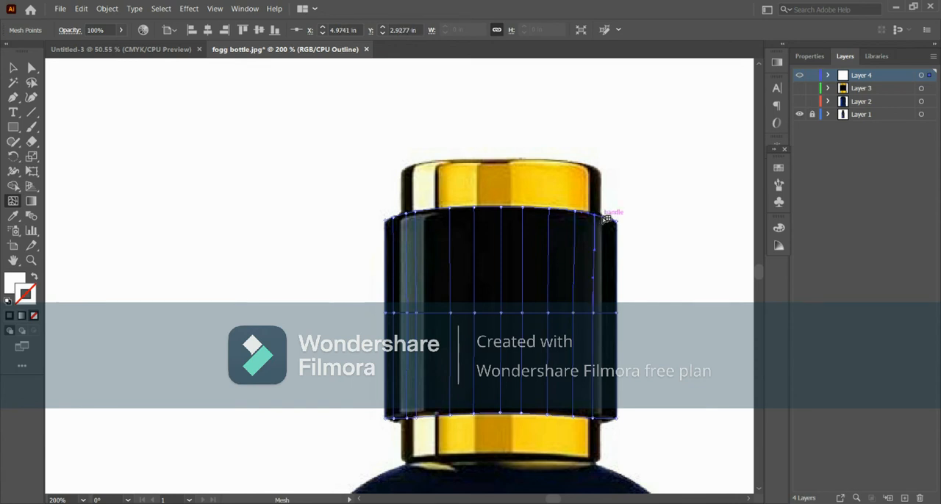
- Select the mesh points along the left highlight of the black cap section and colour them dark slate grey sampled from the photo
key(a)
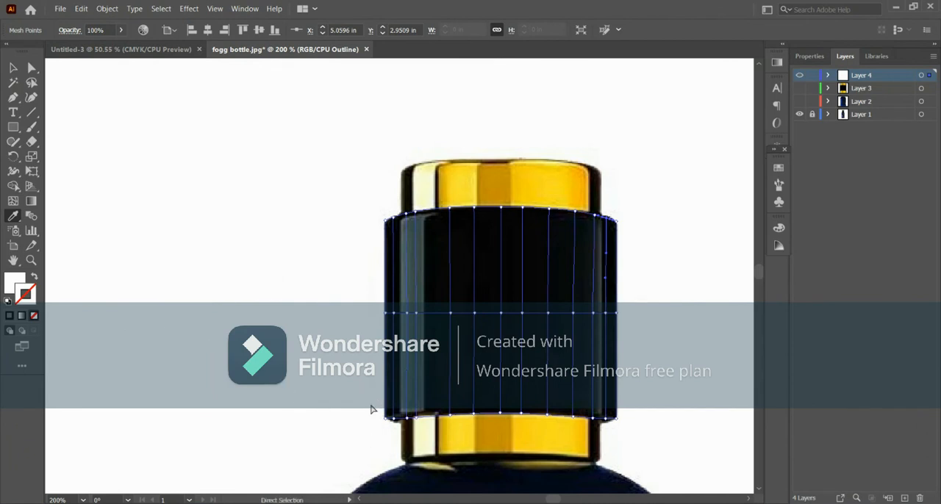
drag(372, 406, 456, 425)
drag(392, 204, 423, 314)
key(i)
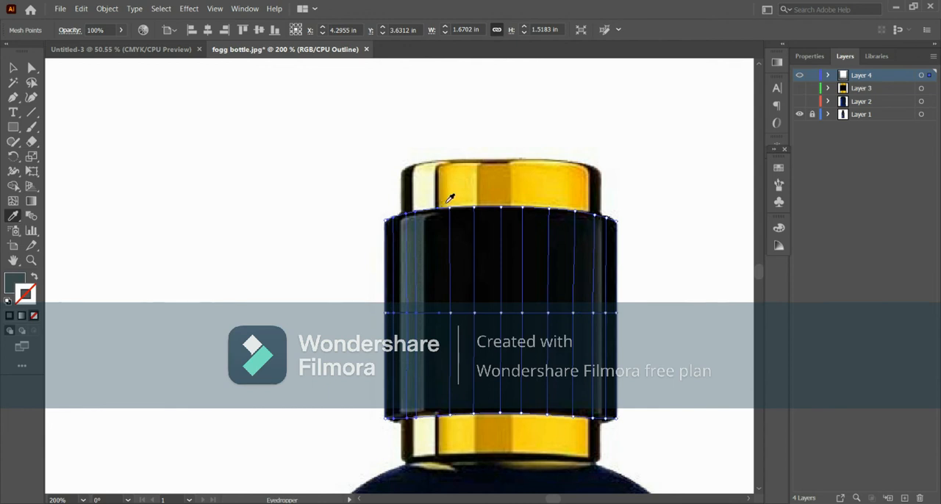
- Fill the central mesh columns of the black cap section with near-black sampled from the photo, and return Layer 4 to outline mode
key(a)
drag(445, 209, 583, 368)
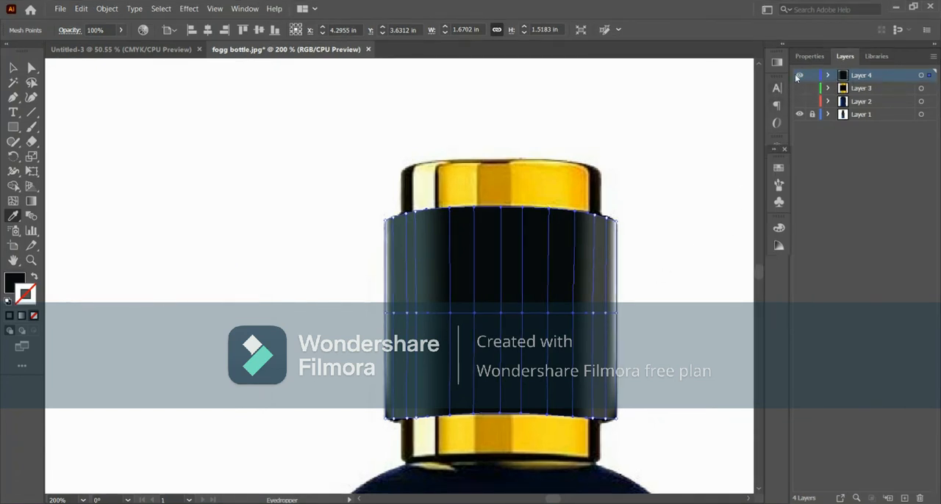
ctrl+click(799, 77)
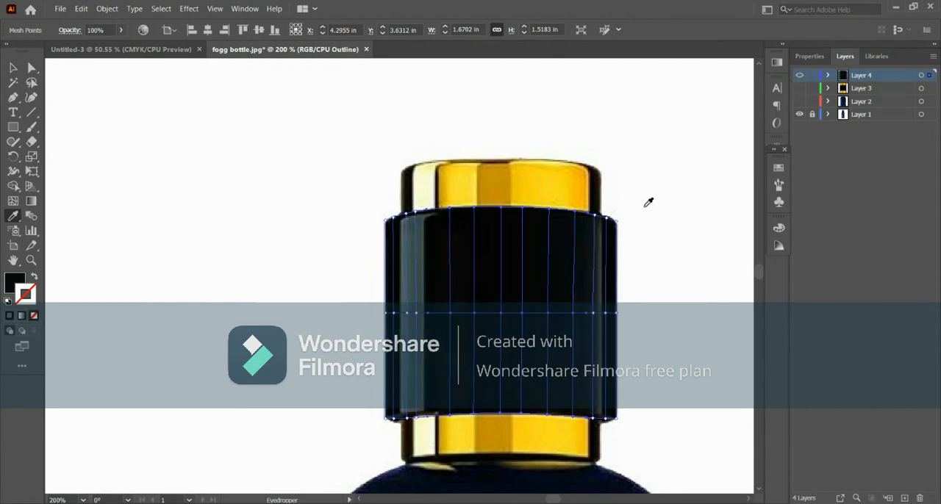
- Colour the left-edge mesh points of the cap section with black from the photo, and preview the deselected result with all layers shown
key(a)
drag(376, 210, 389, 429)
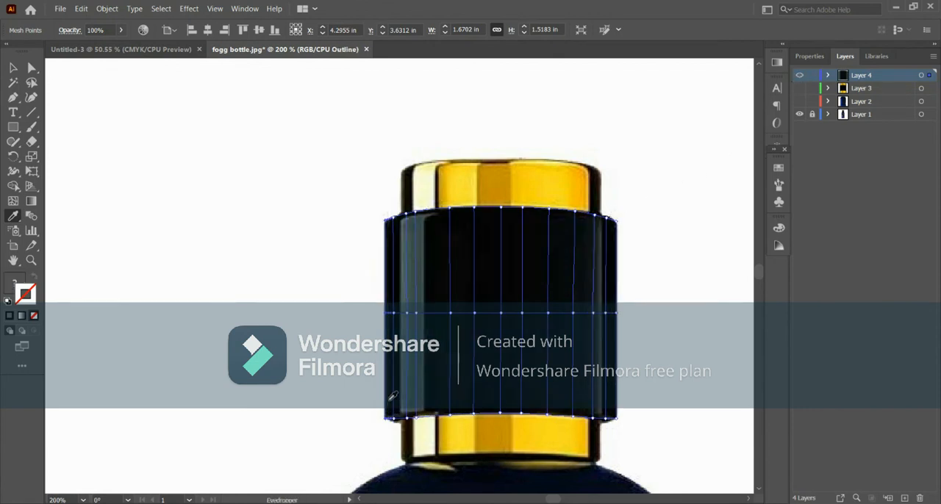
click(389, 401)
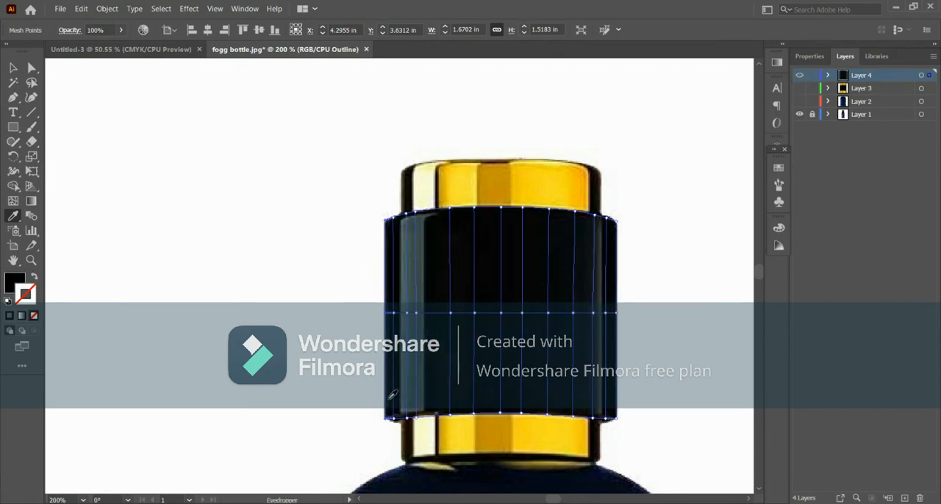
ctrl+click(800, 76)
ctrl+click(683, 189)
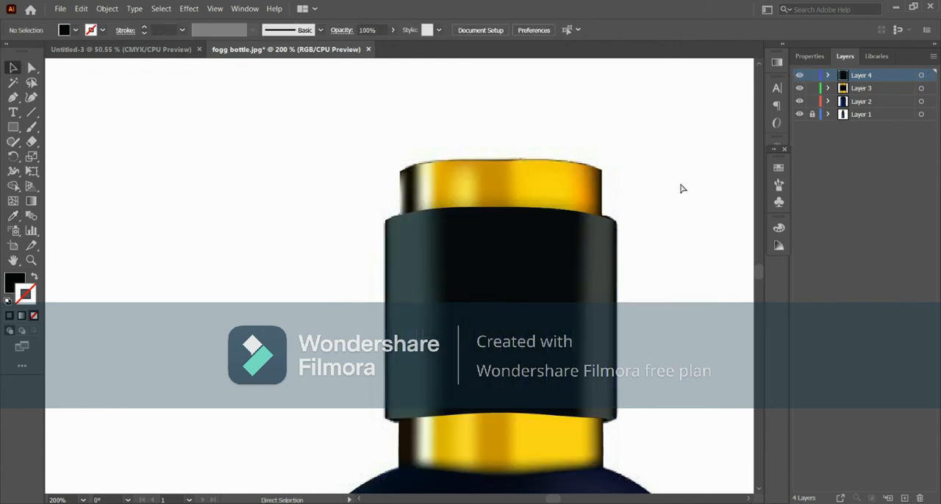
- Fit the artboard in view, unlock Layer 1 and move the reference photo to the right of the vector bottle, level with it
key(ctrl+0)
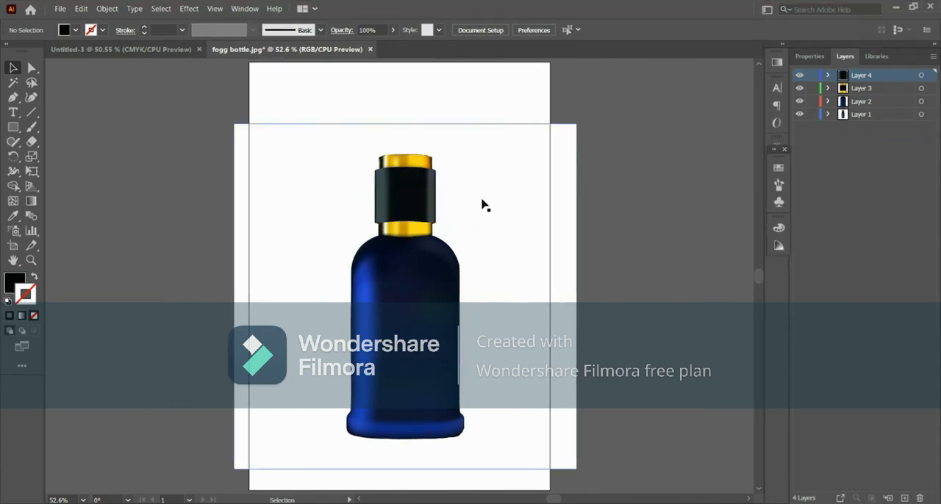
drag(483, 205, 651, 234)
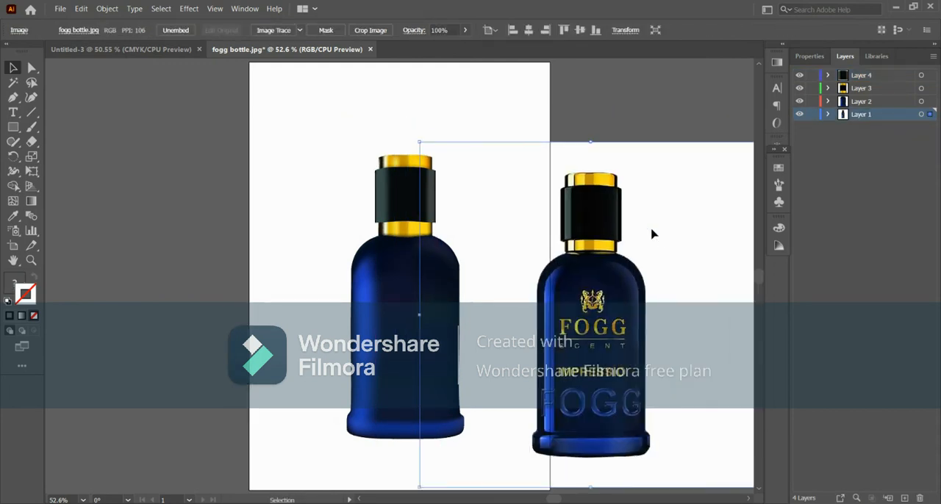
drag(651, 234, 596, 214)
click(217, 195)
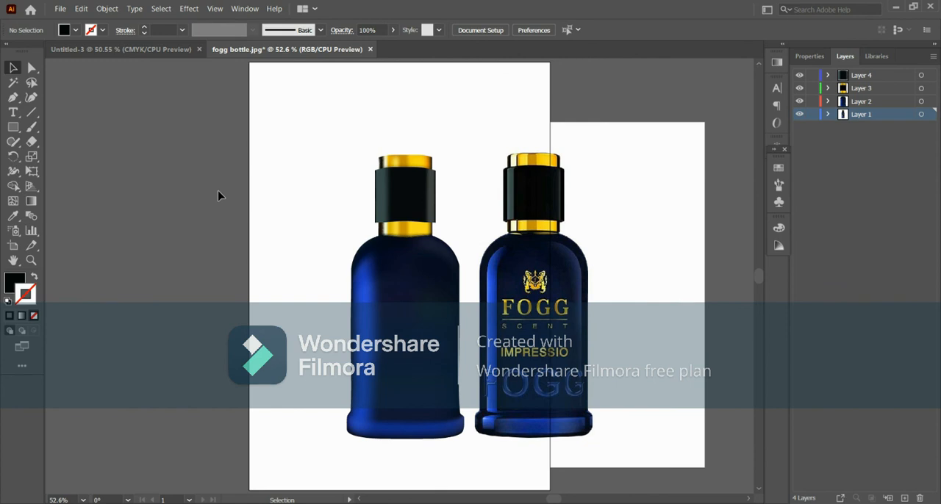